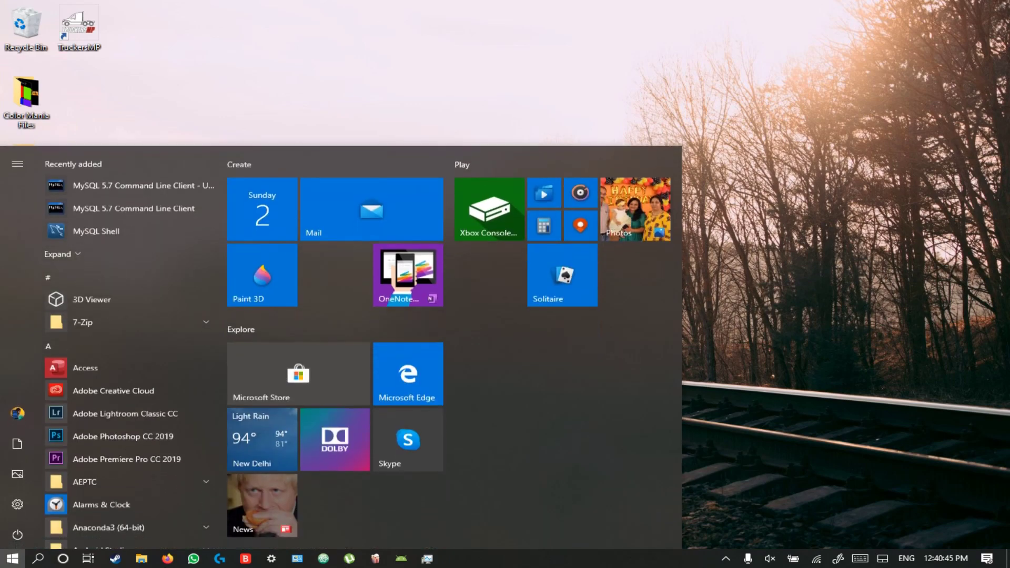
Launch Registry Editor with administrator approval and maximize its window
text(reged)
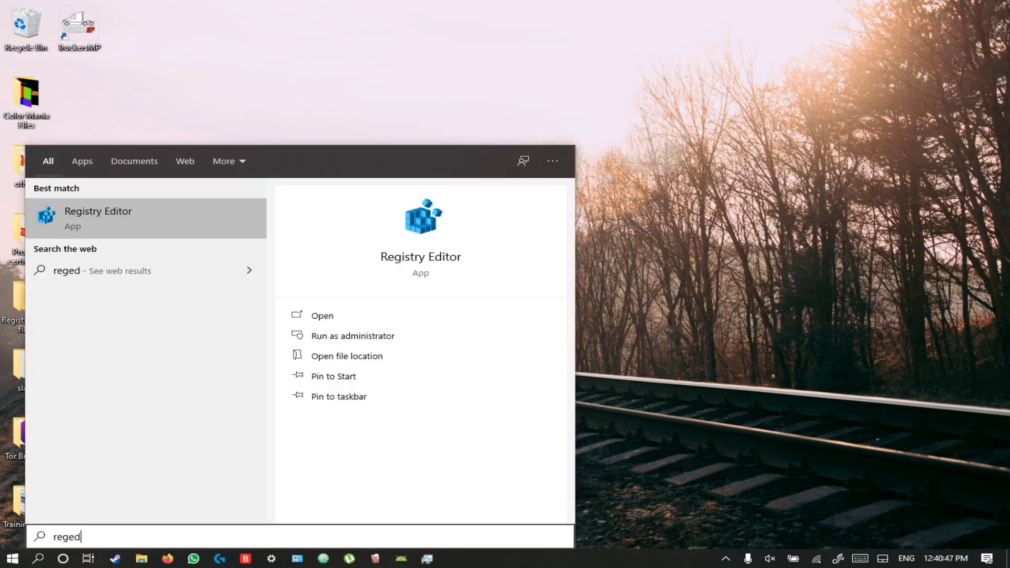
key(Return)
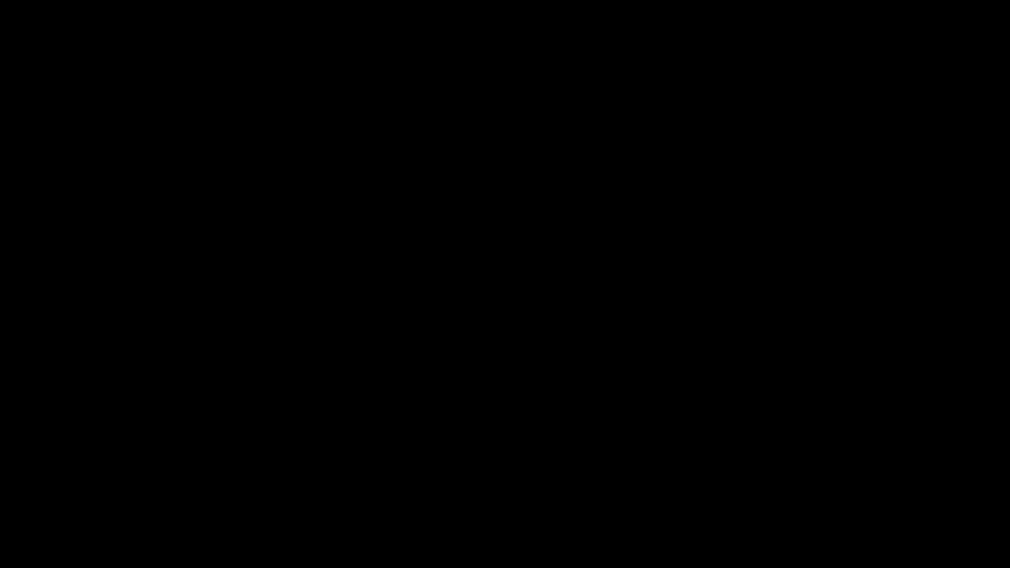
key(alt+y)
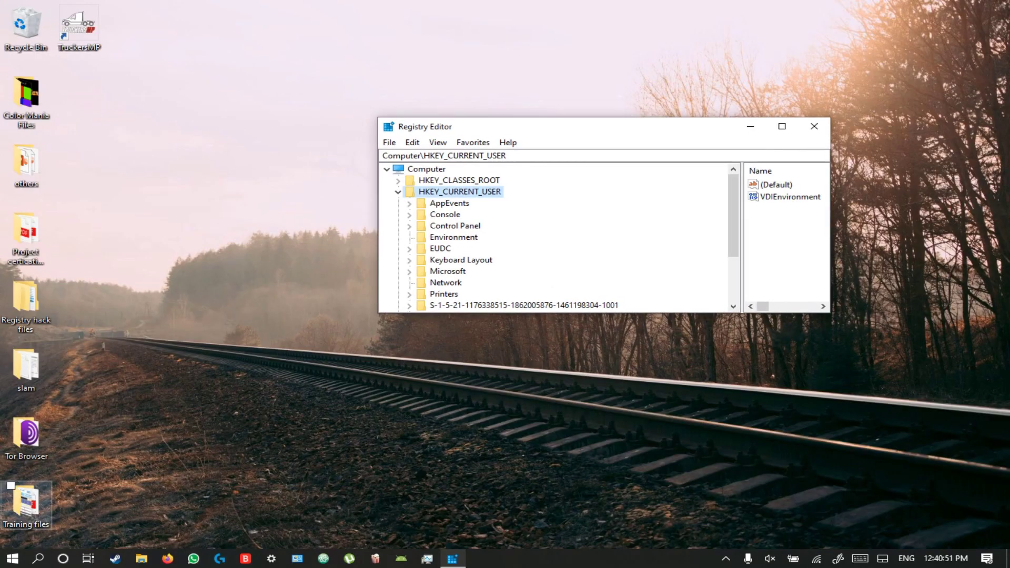
click(782, 126)
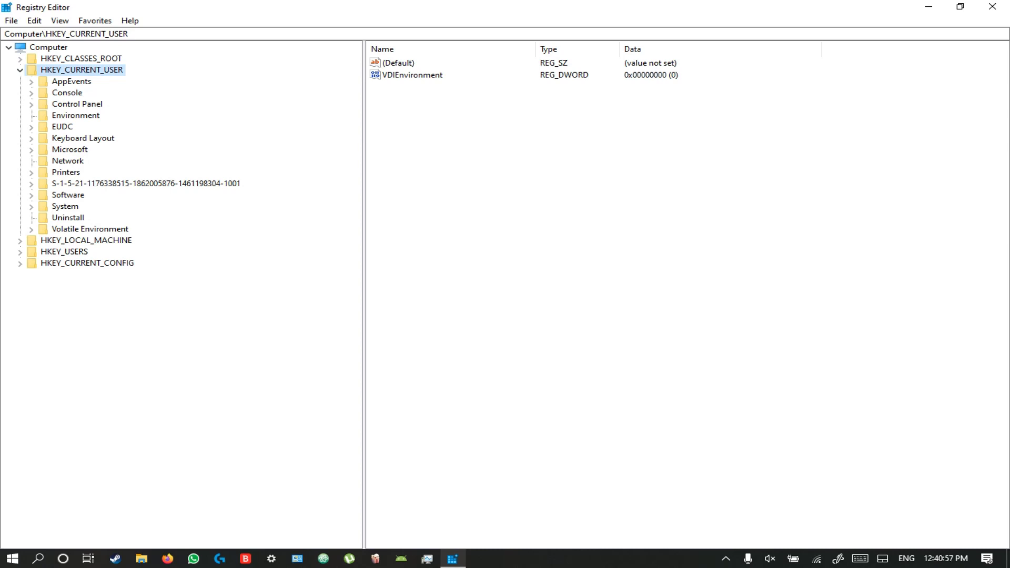
Expand the Software key under HKEY_CURRENT_USER and its Microsoft subkey
click(31, 194)
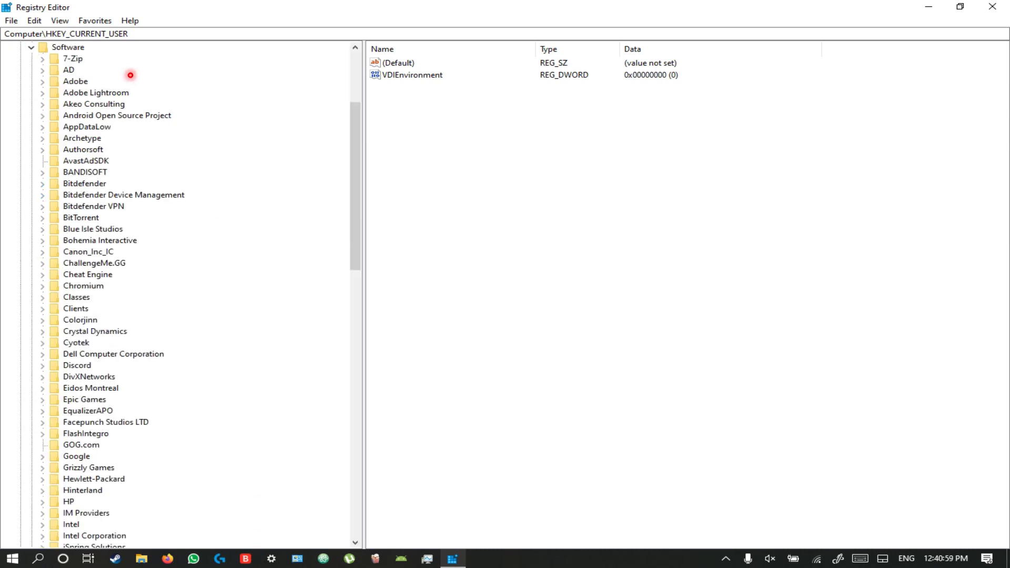
click(95, 53)
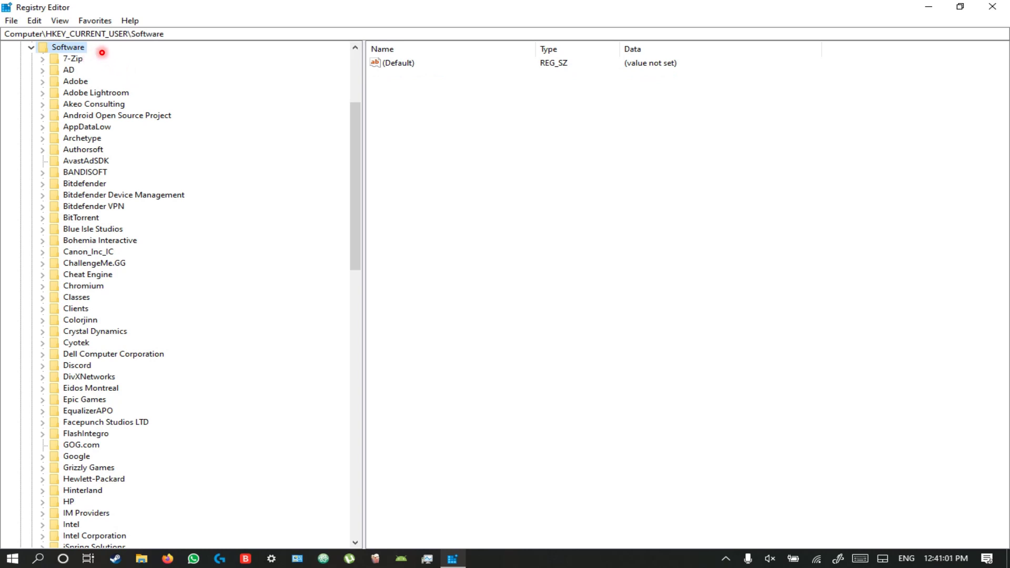
scroll(102, 51, down, 5)
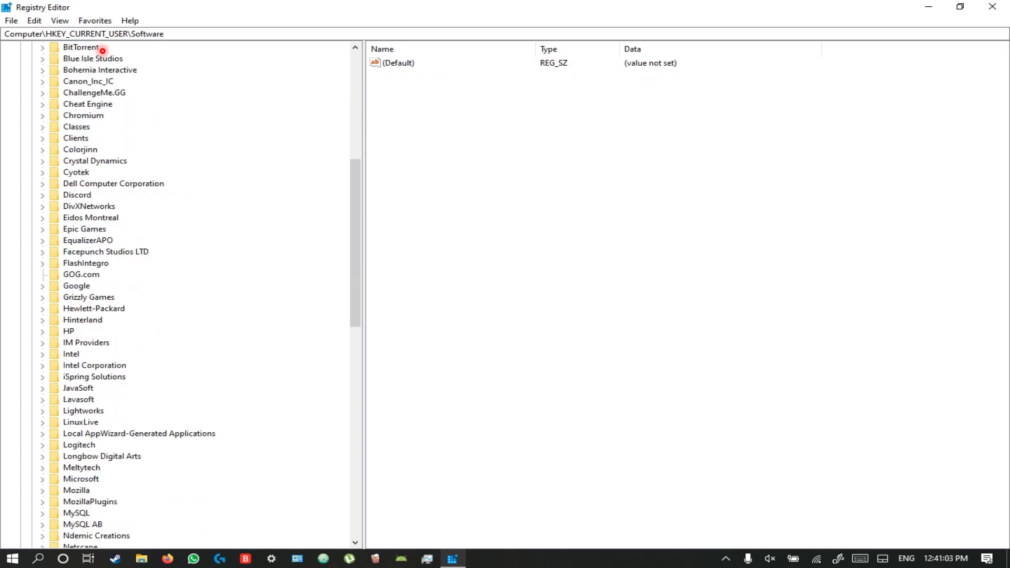
scroll(102, 51, down, 2)
text(mi)
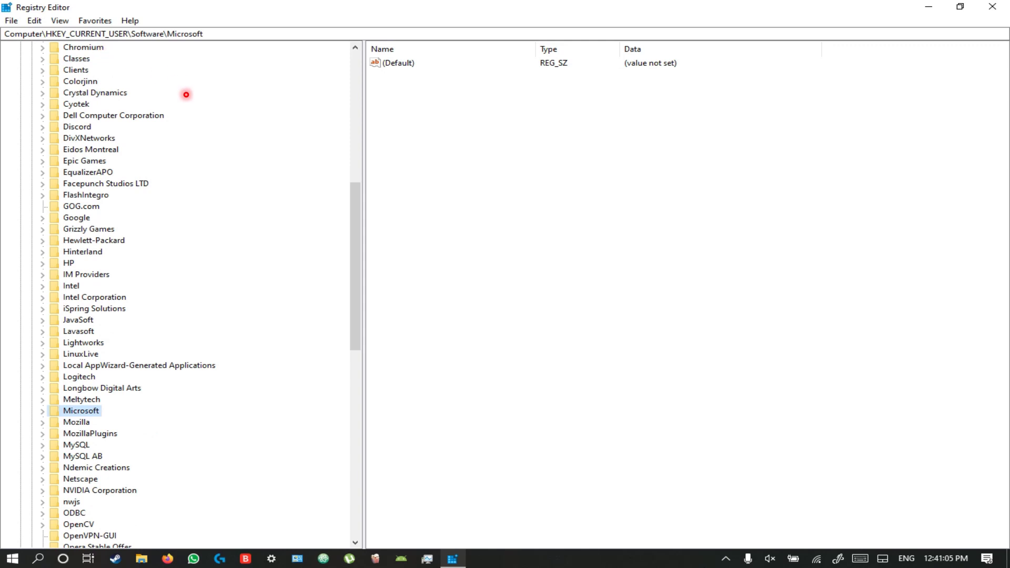
double_click(105, 412)
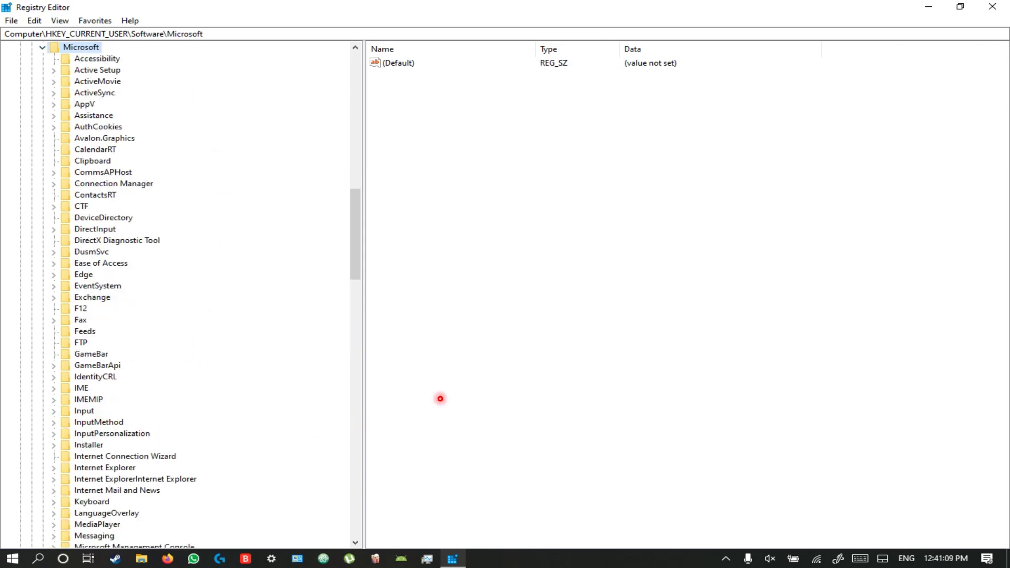
Within the Microsoft key, expand Windows and CurrentVersion and select the Search key
scroll(440, 398, down, 15)
scroll(440, 399, down, 11)
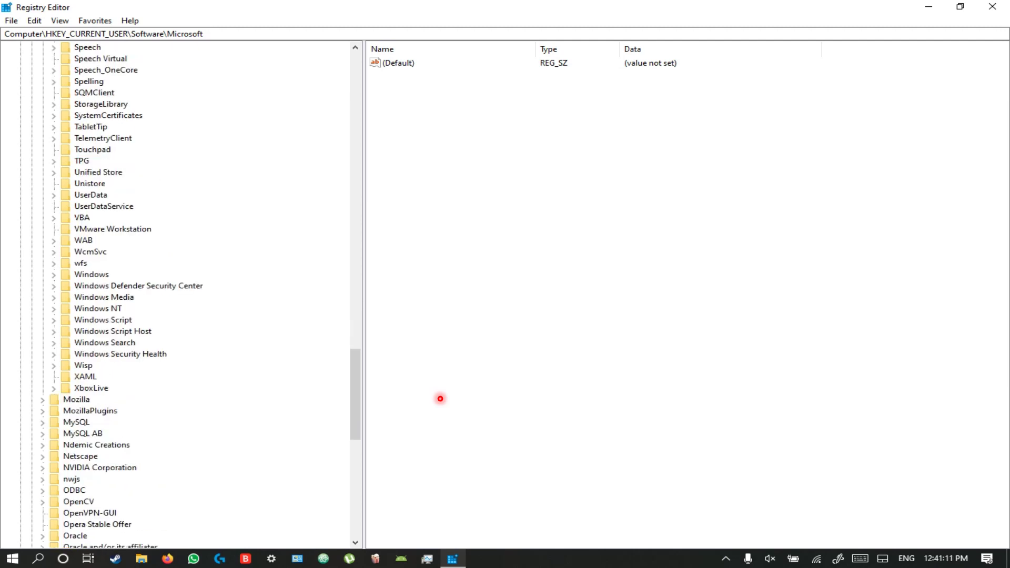
click(101, 276)
double_click(131, 275)
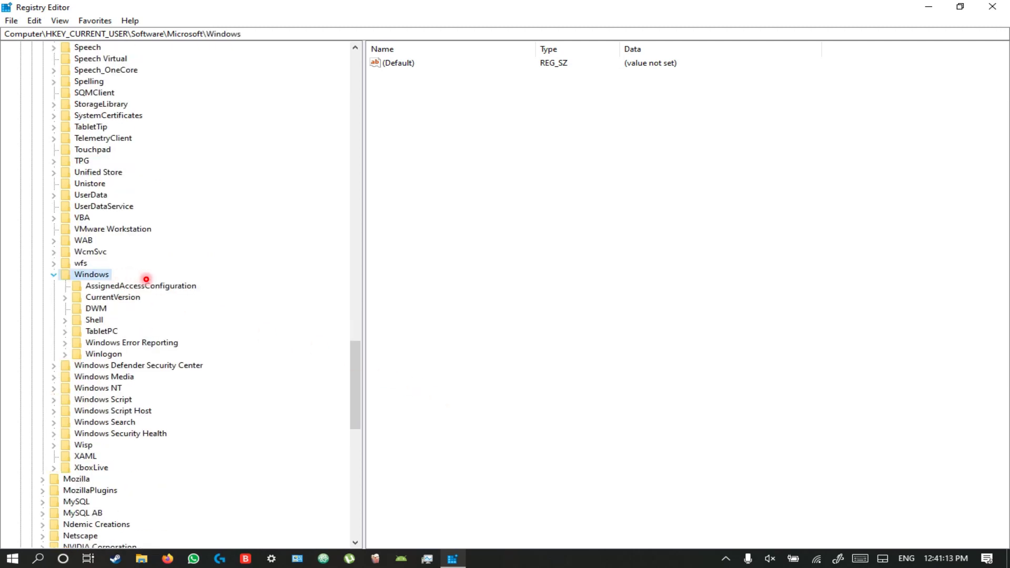
key(Down)
key(Down)
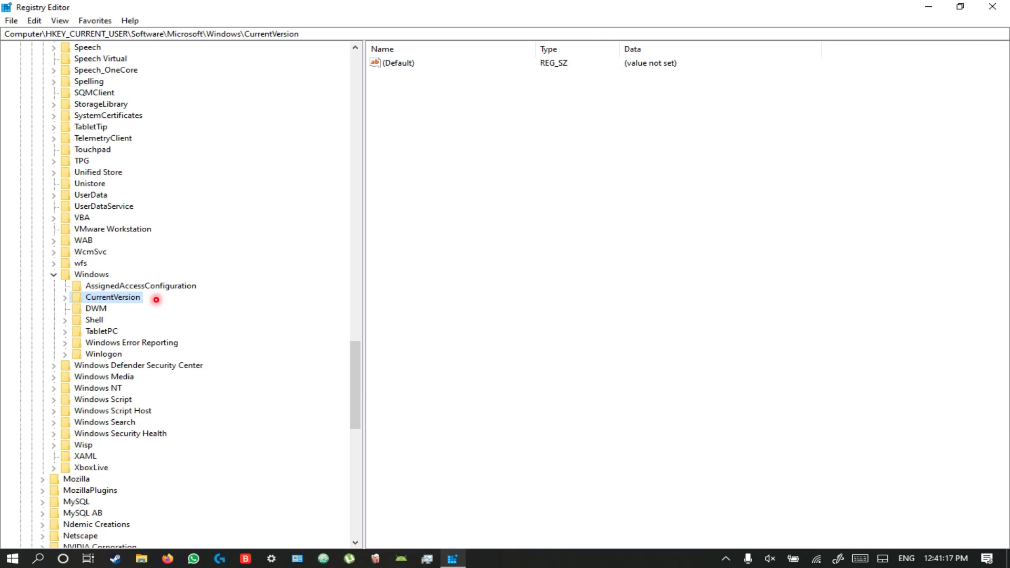
double_click(156, 299)
scroll(152, 298, down, 11)
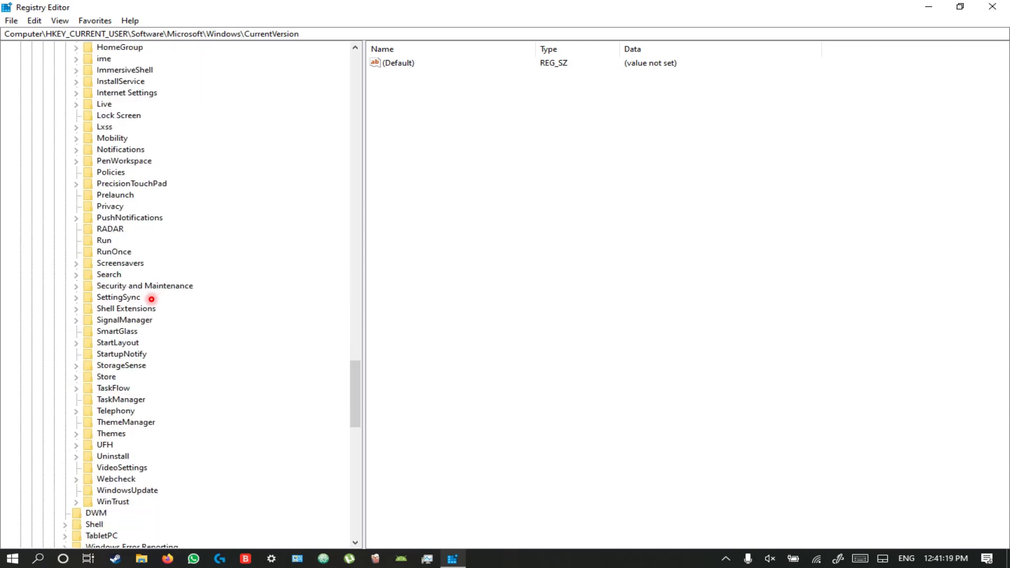
key(s)
key(e)
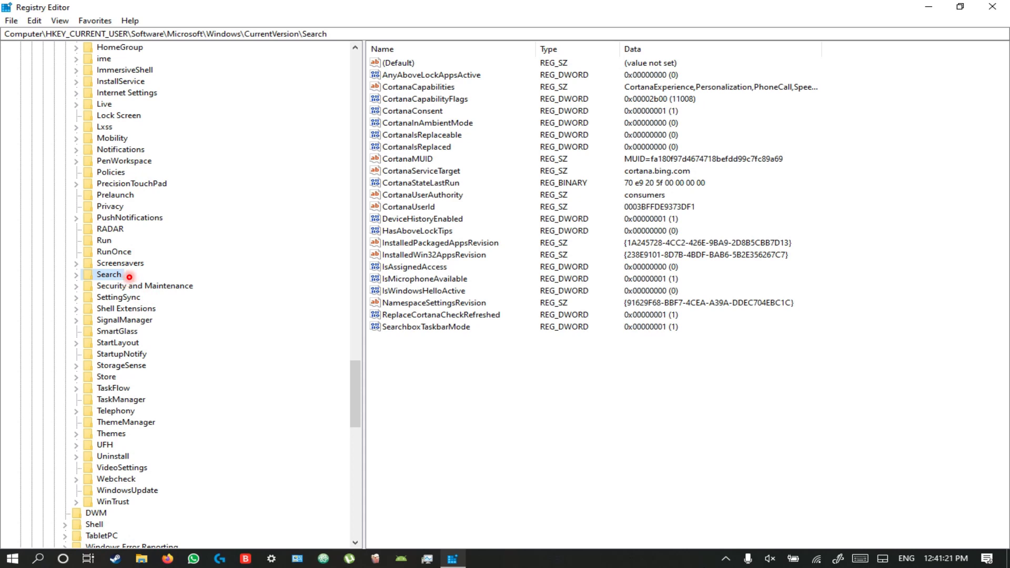
Create a DWORD (32-bit) value named BingSearchEnabled in the Search key
key(shift+F10)
key(Down)
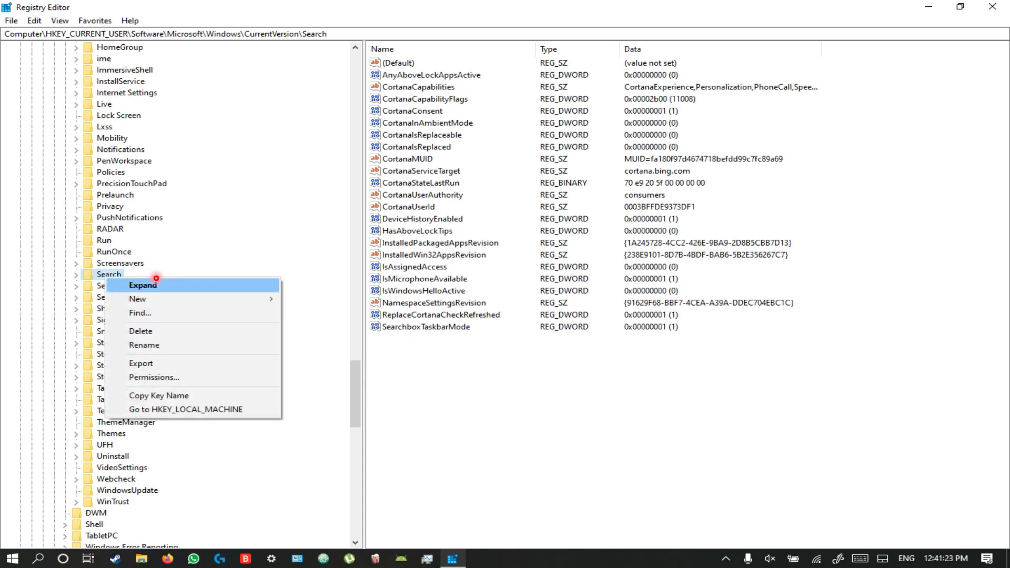
key(Down)
key(Right)
key(Down)
key(Down)
key(Down)
key(Down)
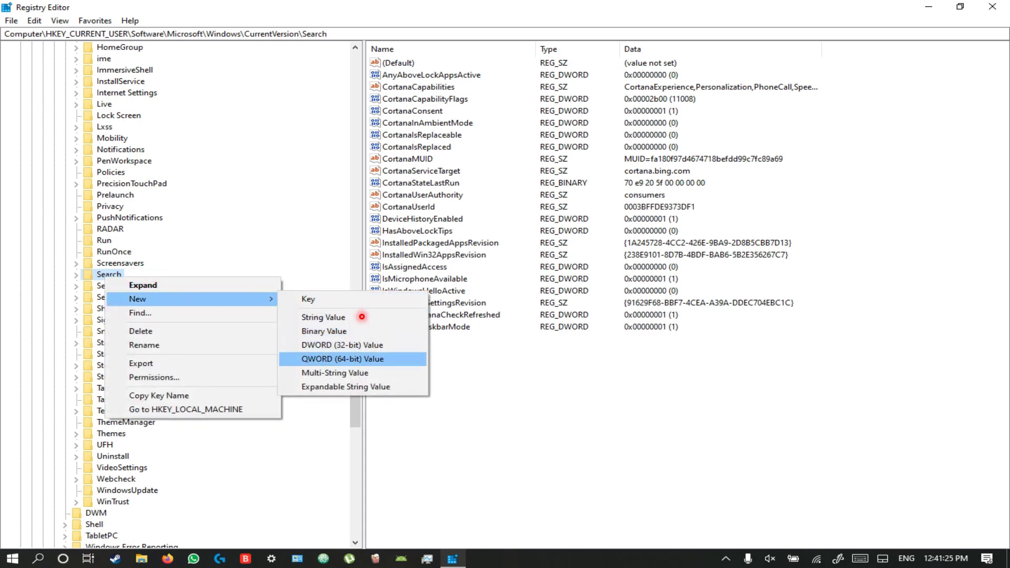
key(Up)
key(Return)
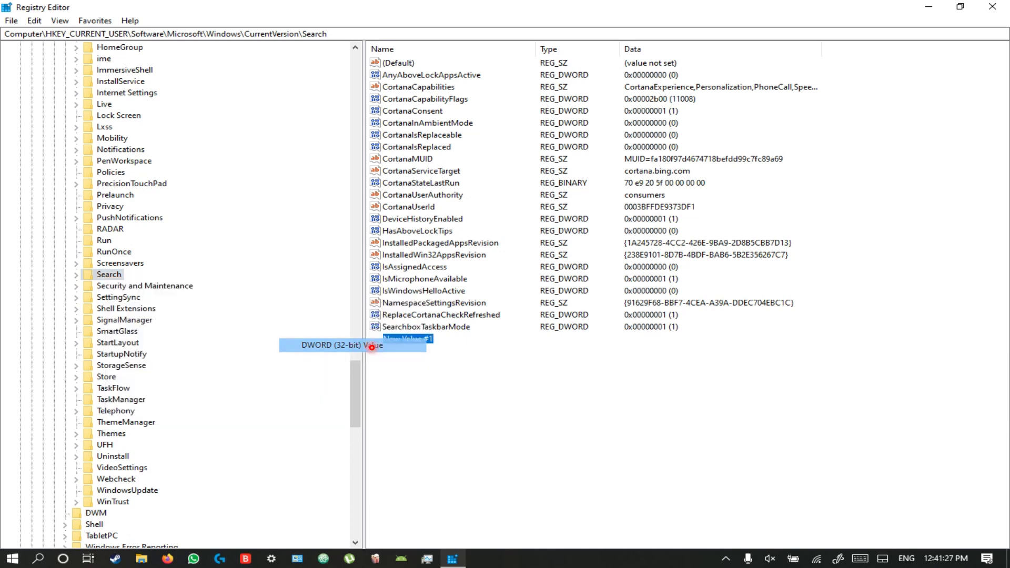
text(Bin)
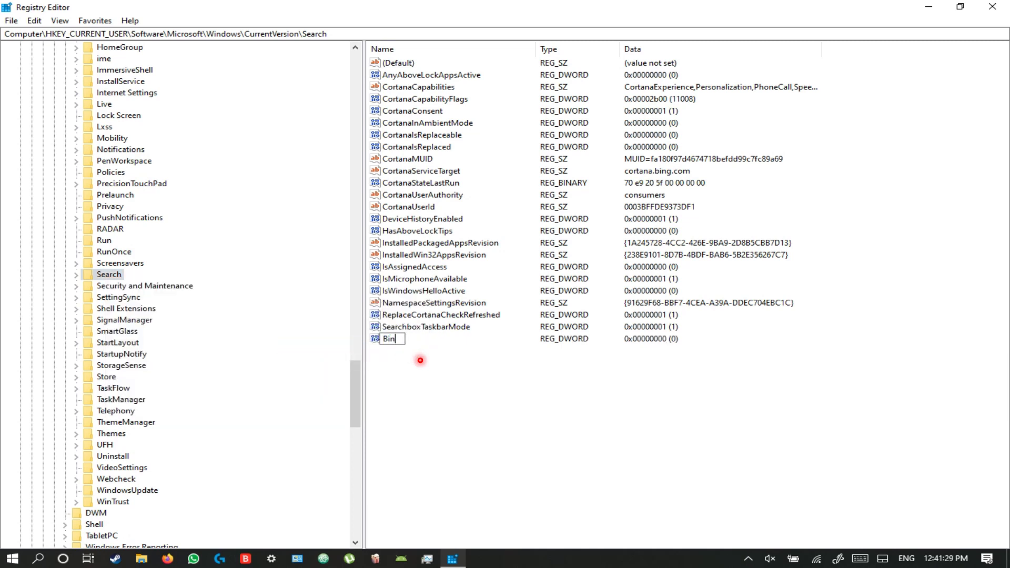
text(gSearchEnabl)
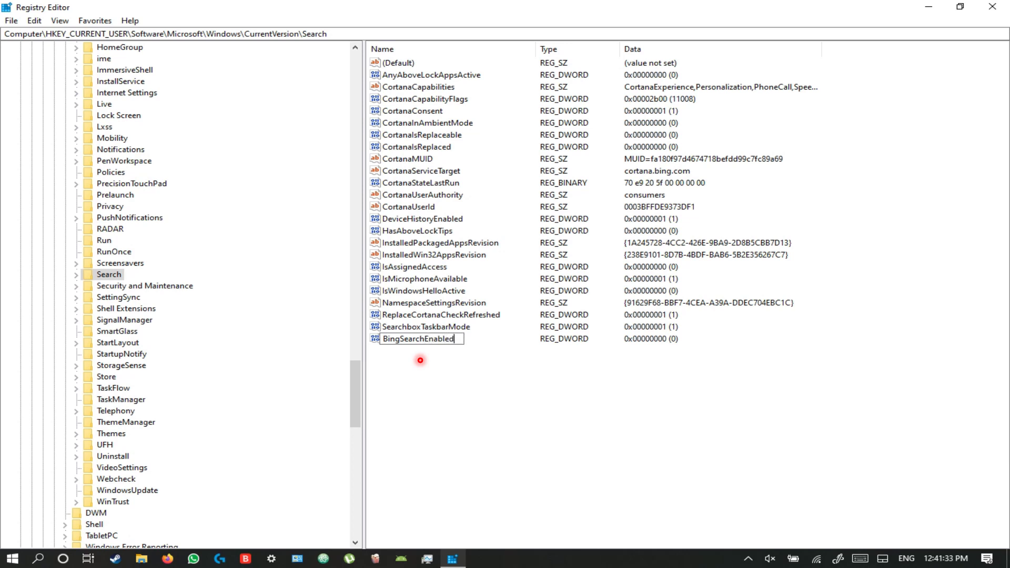
text(ed)
key(Return)
Open the BingSearchEnabled value for editing and accept 0 as its hexadecimal value data
key(shift+F10)
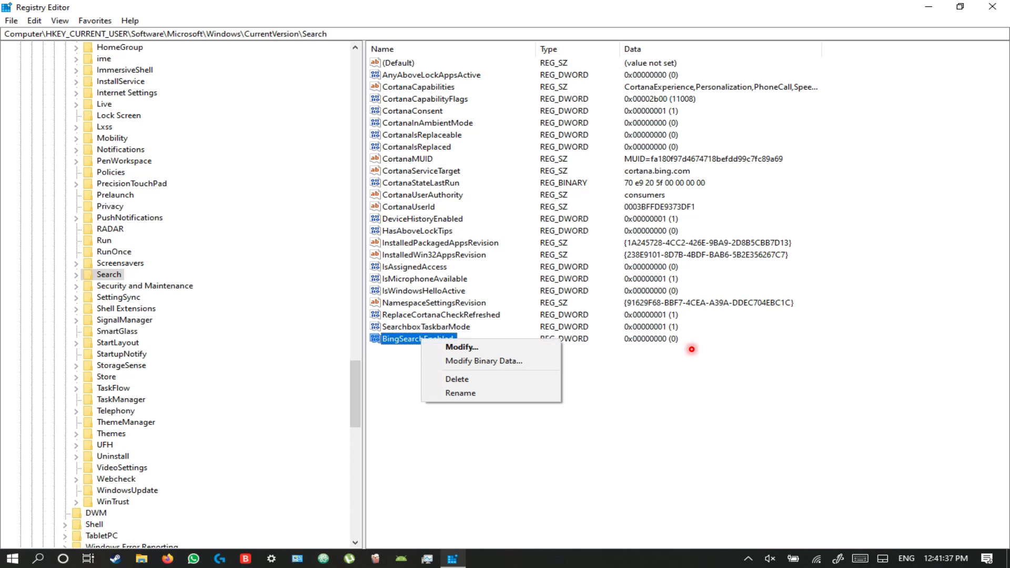
key(Return)
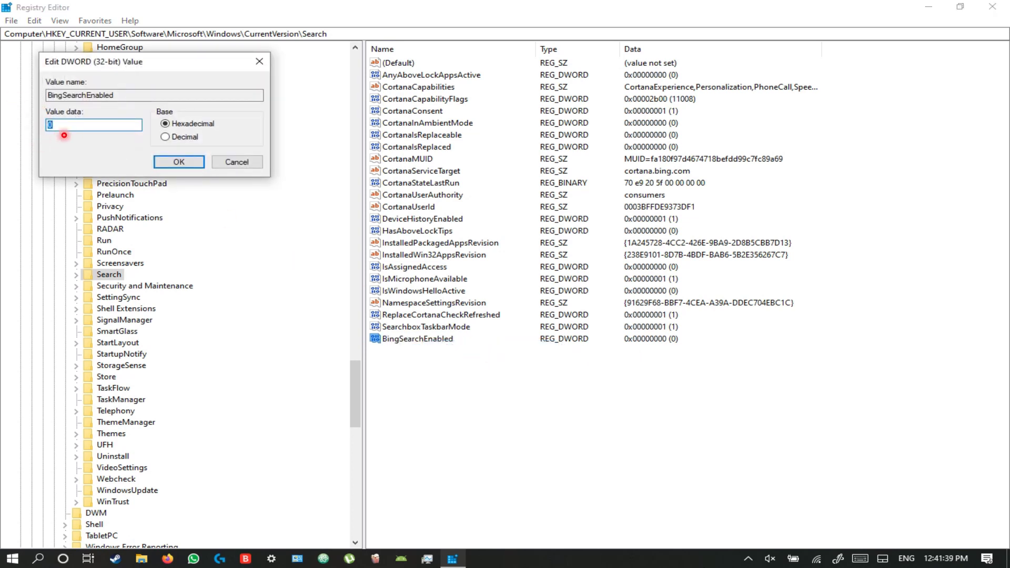
key(Return)
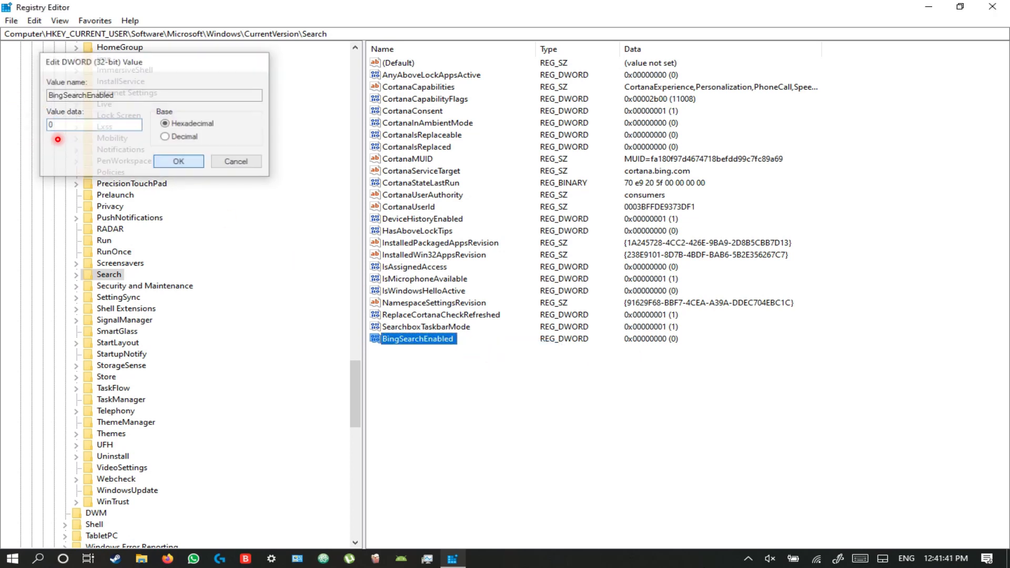
click(415, 438)
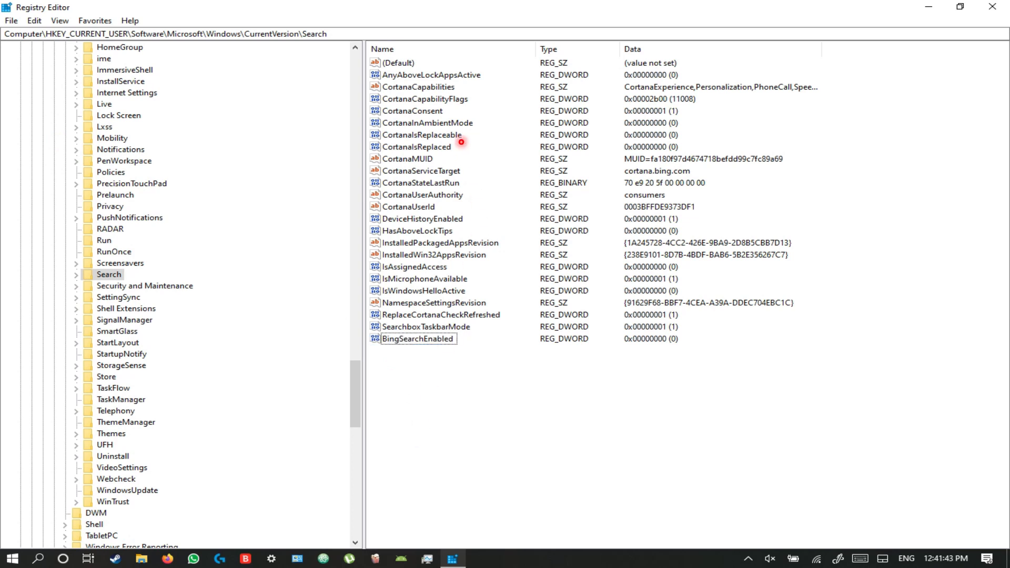
Set the value data of CortanaConsent in the Search key to 0
click(445, 114)
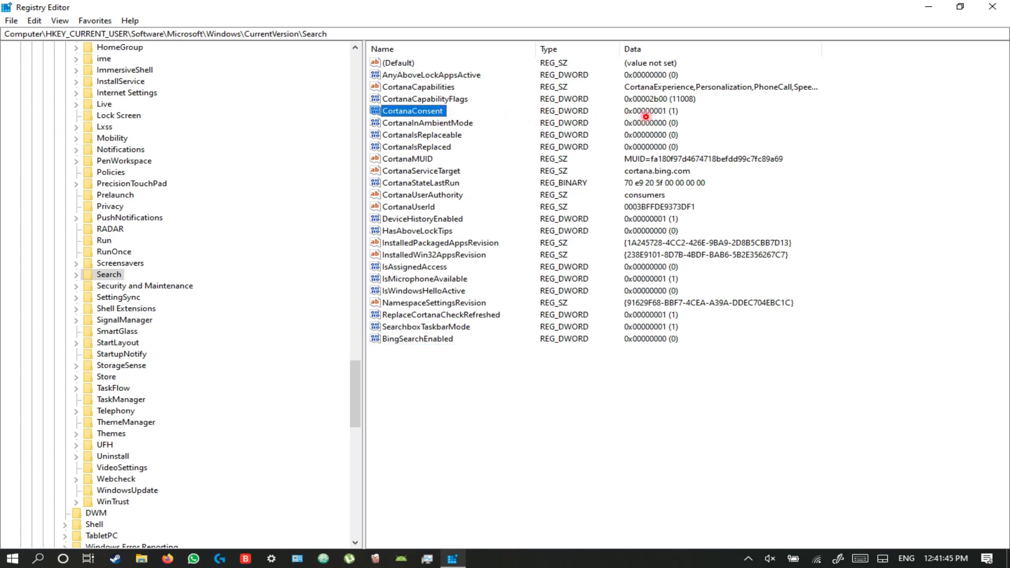
key(shift+F10)
key(Down)
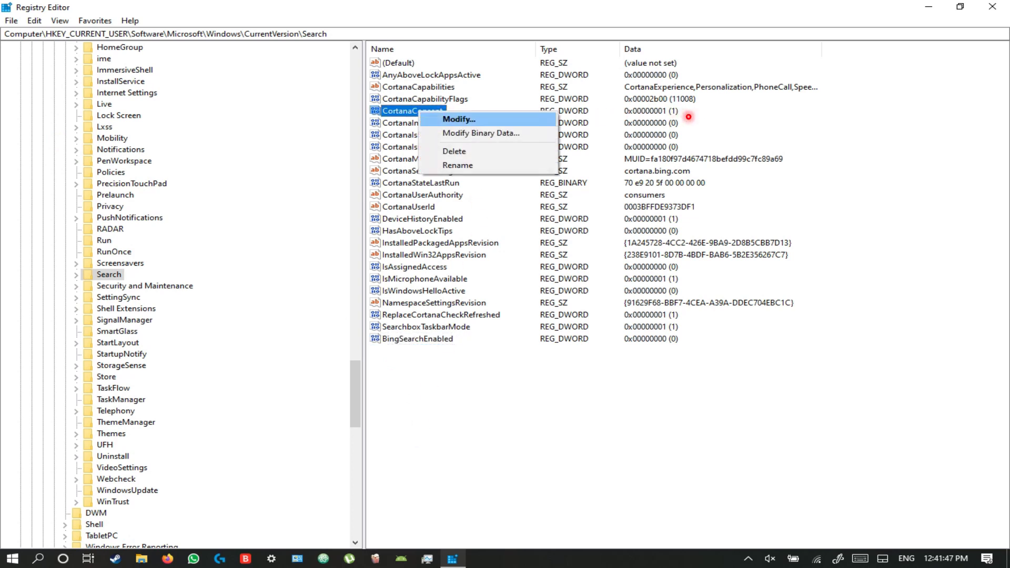
key(Return)
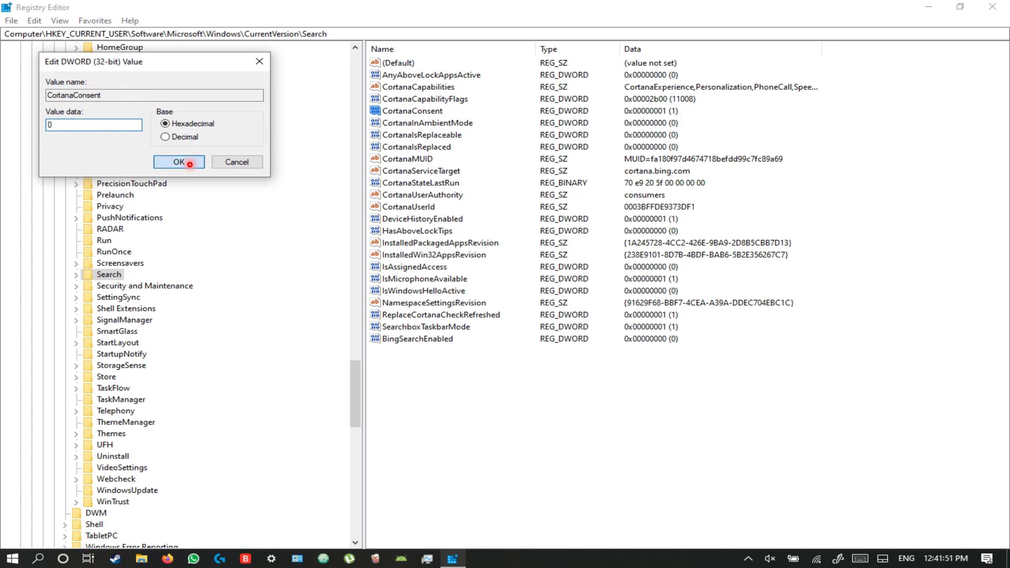
click(190, 162)
key(Escape)
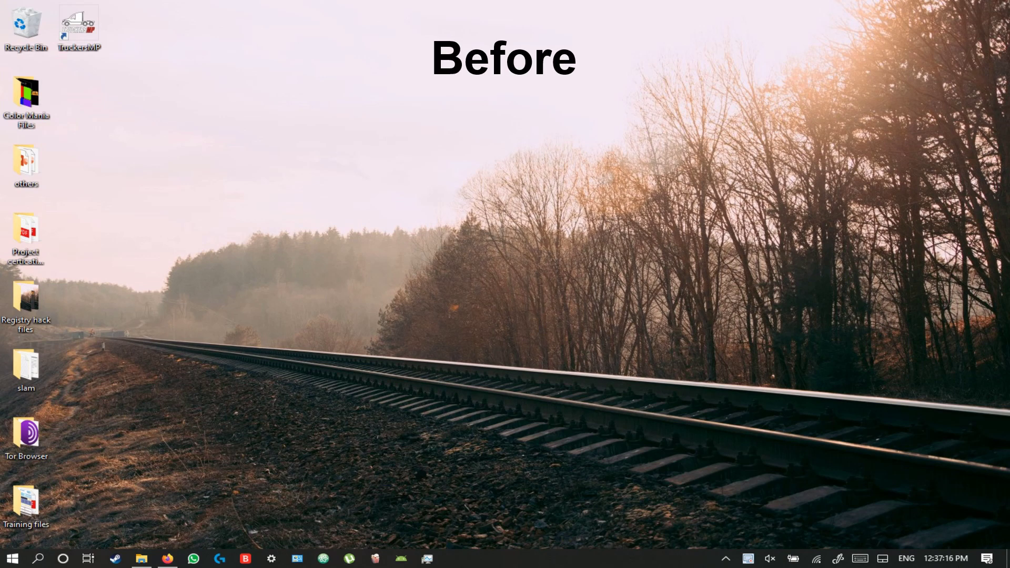
Search Windows for "powerpoint" with web search still enabled
click(38, 558)
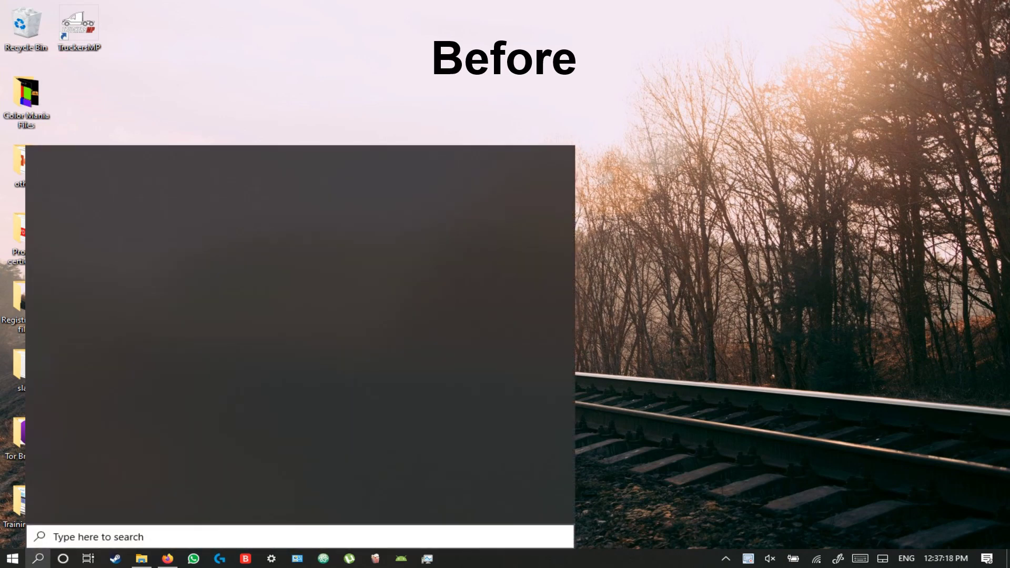
text(powerpoi)
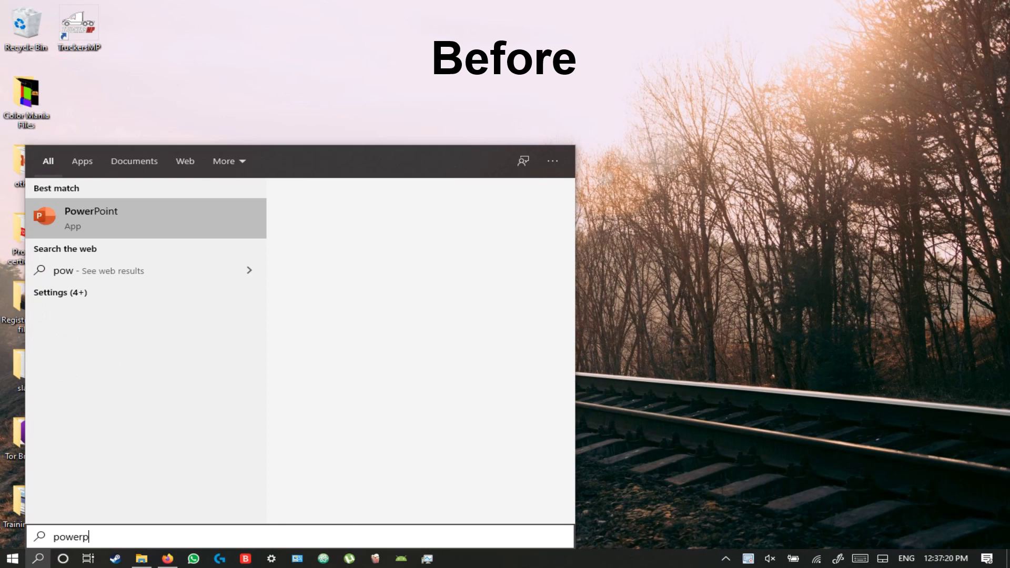
text(nt)
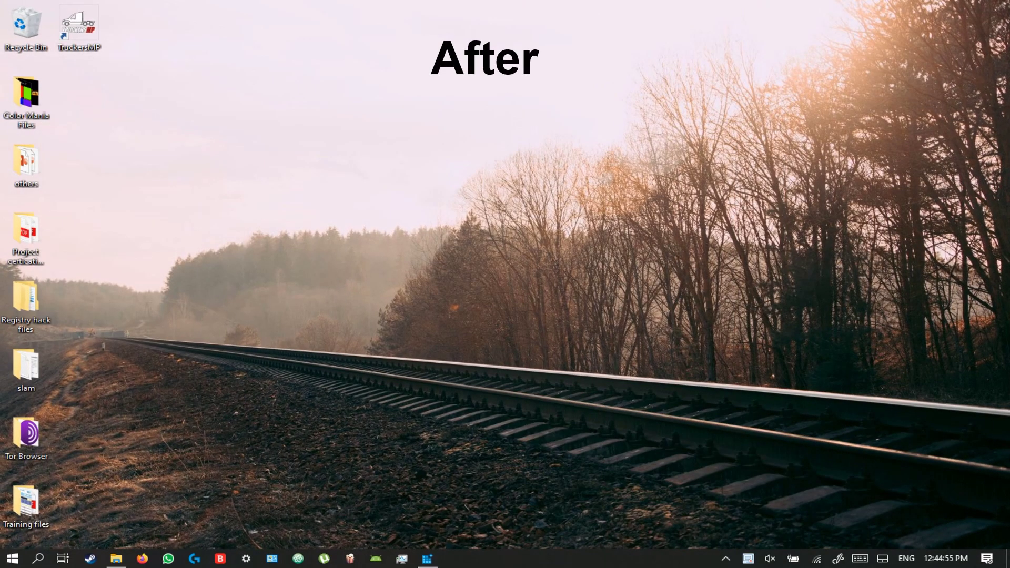
Repeat the Windows search for "powerpoint" with Bing search disabled
click(37, 559)
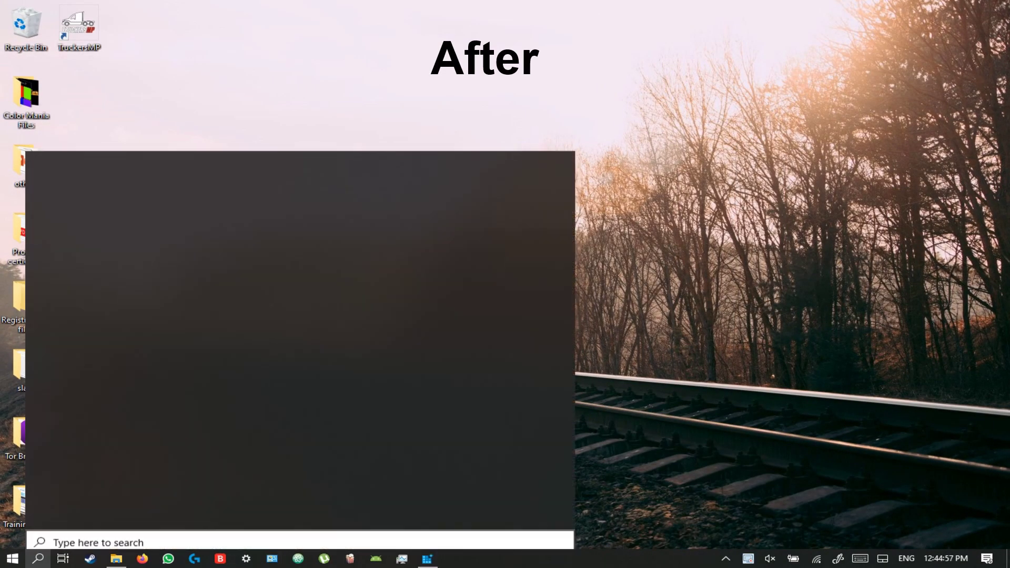
text(powerpoint)
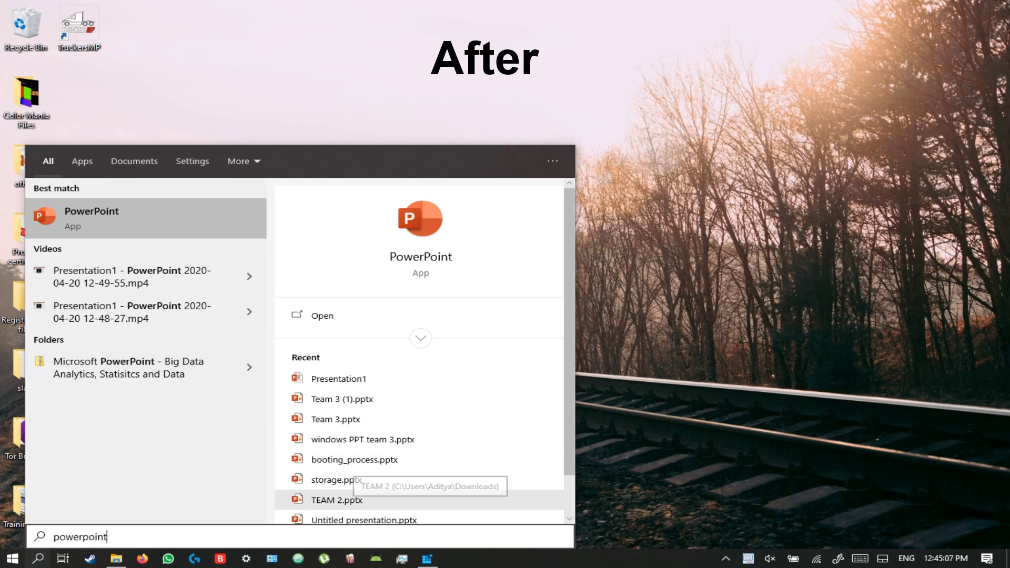
click(337, 500)
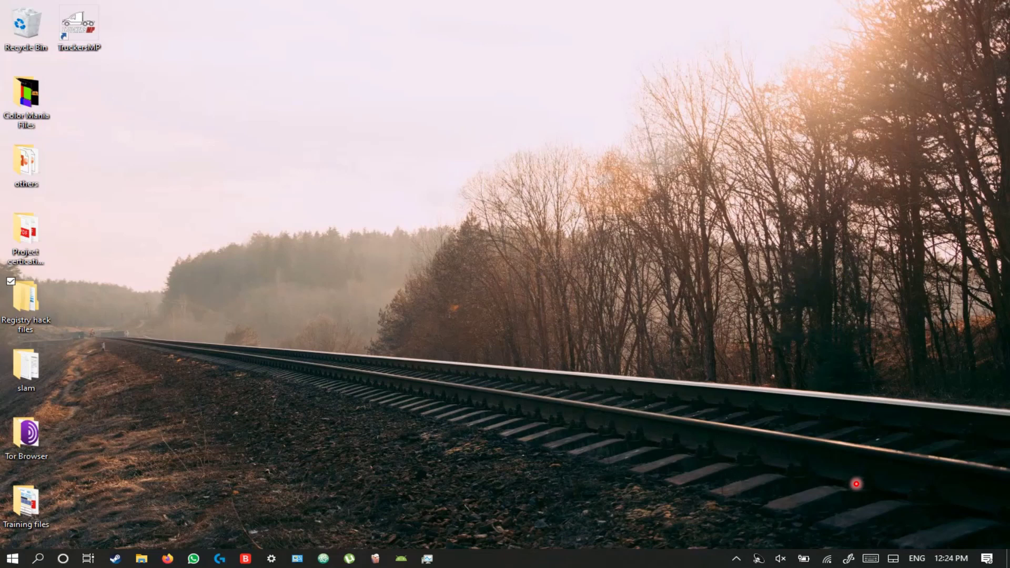
Open Registry Editor, allow it to make changes, and maximize its window
key(super)
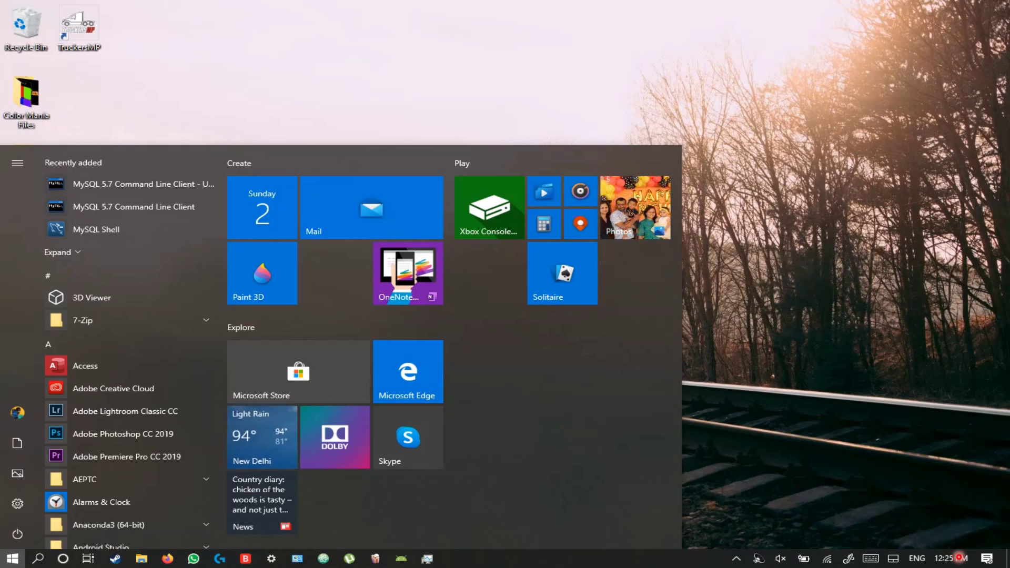
text(reged)
key(Return)
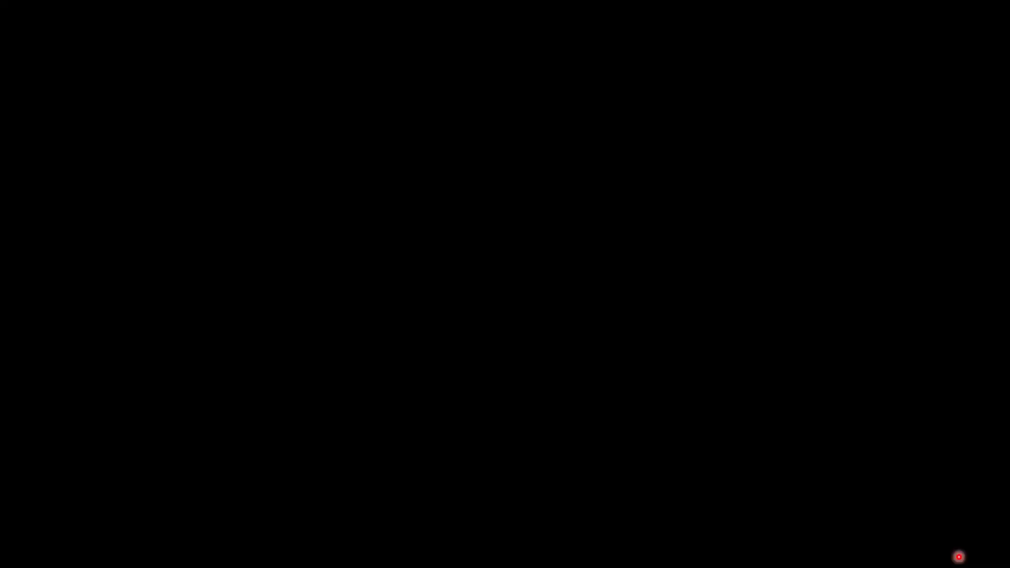
key(alt+y)
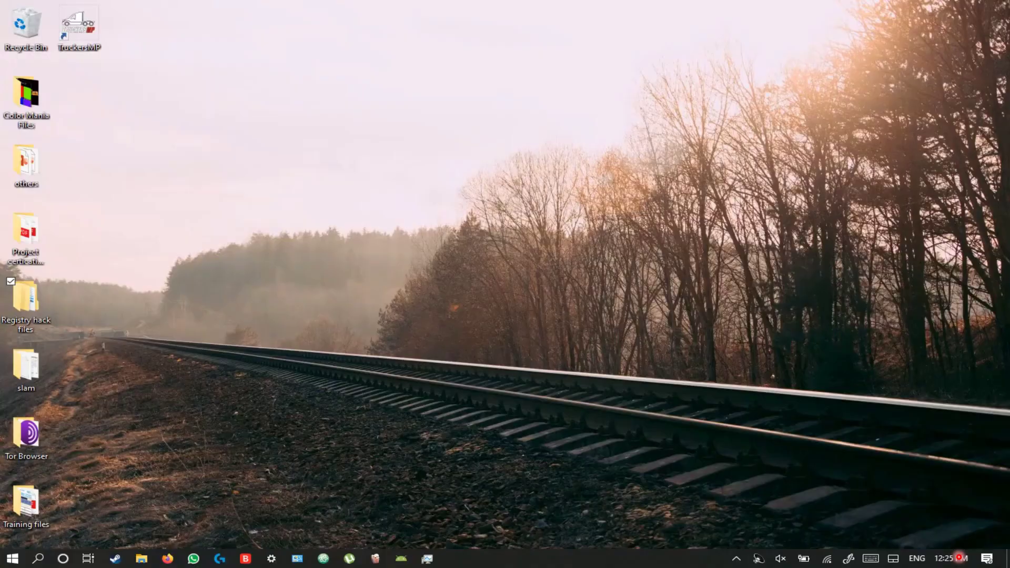
key(super+Up)
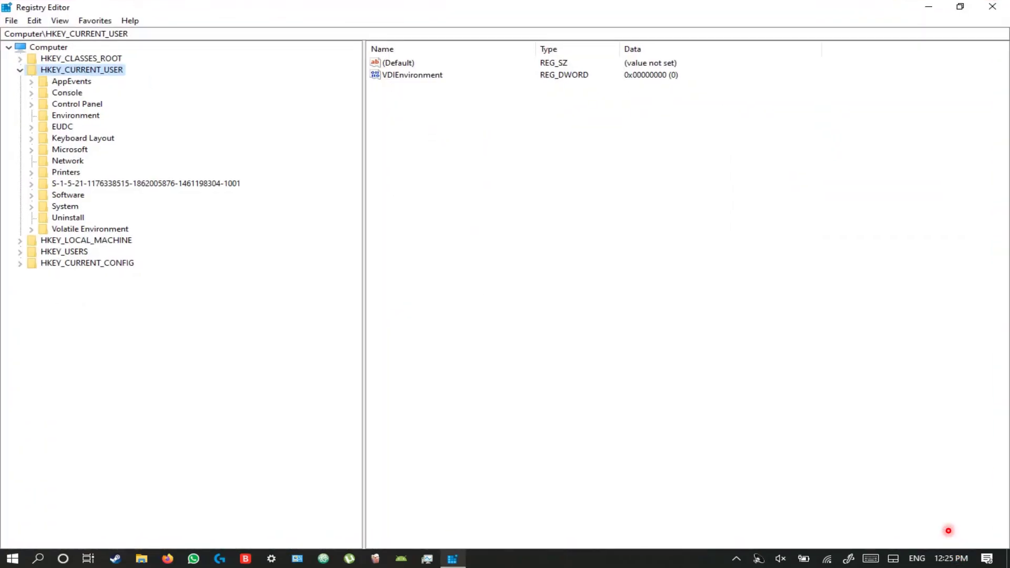
Expand the registry tree down to HKEY_CURRENT_USER\Software\Microsoft
key(Left)
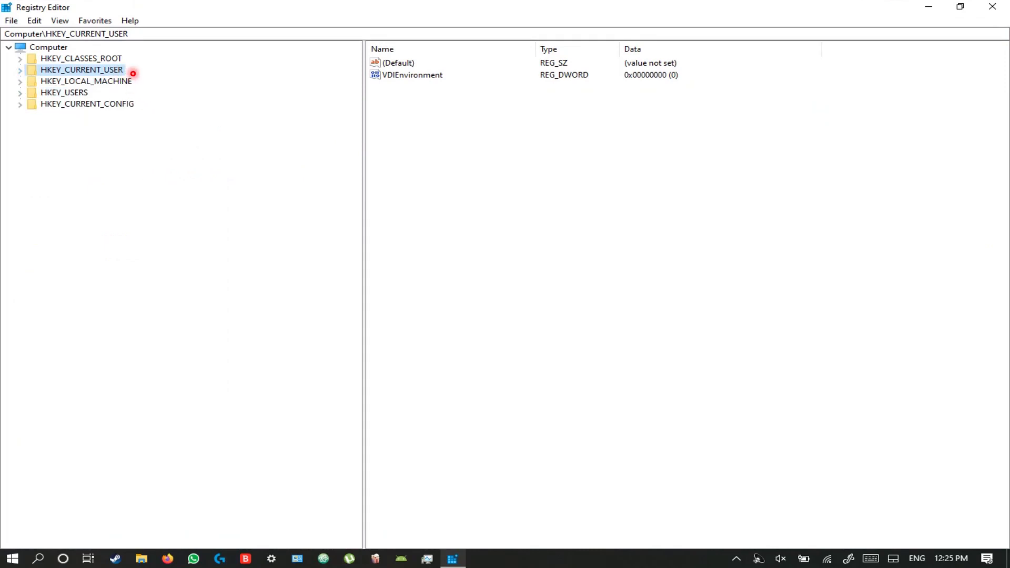
double_click(131, 73)
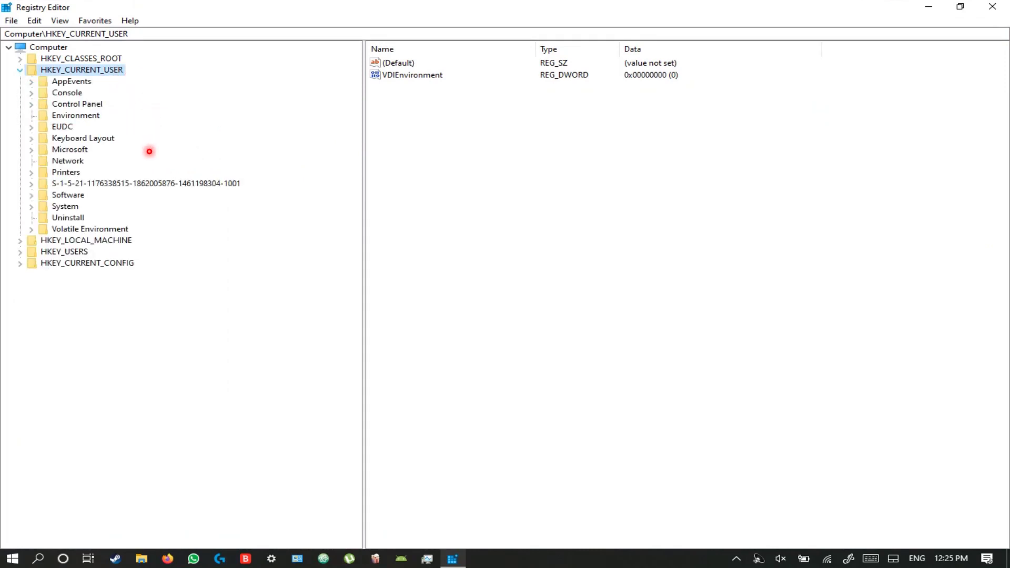
click(112, 199)
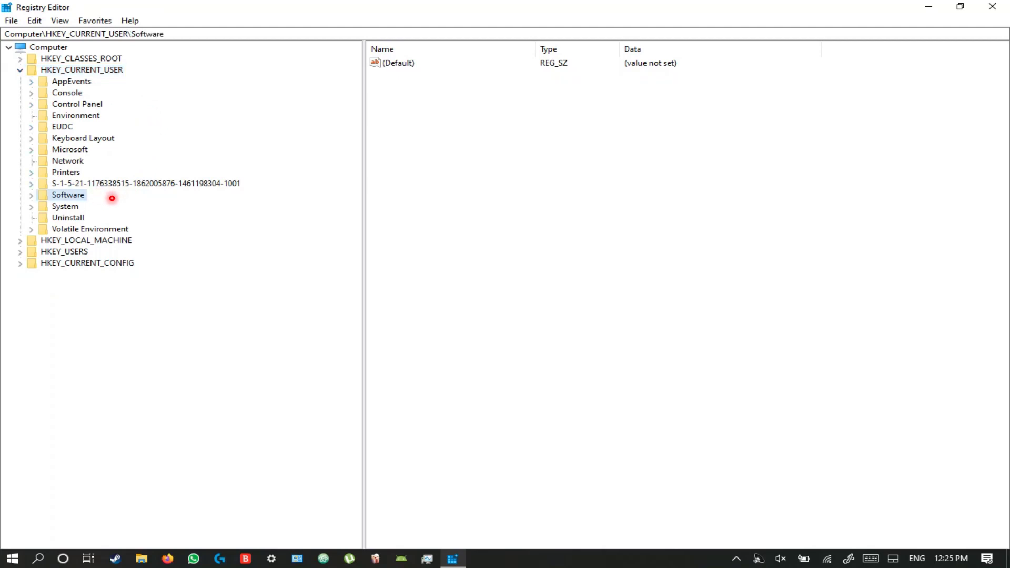
double_click(112, 198)
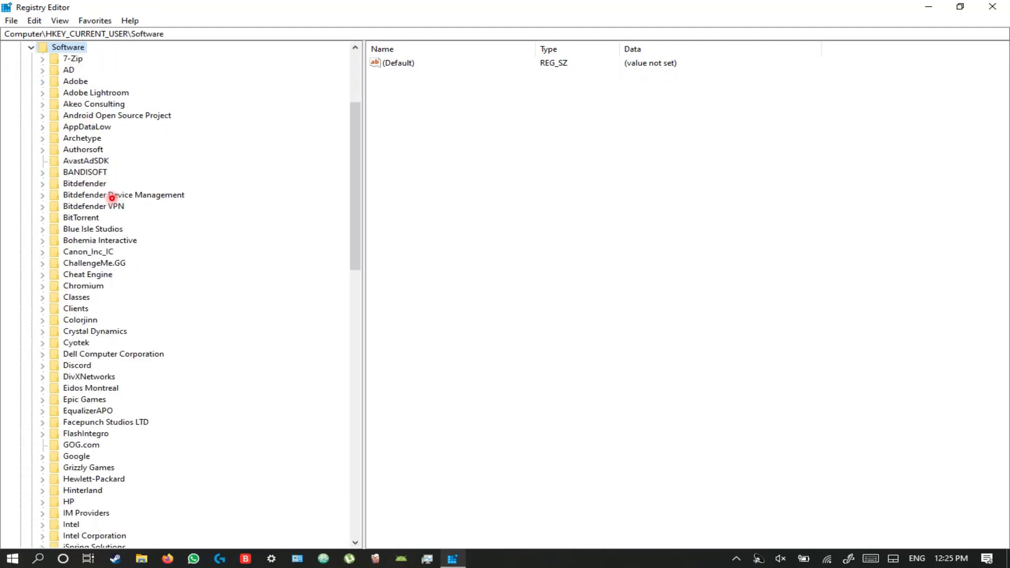
scroll(296, 125, down, 6)
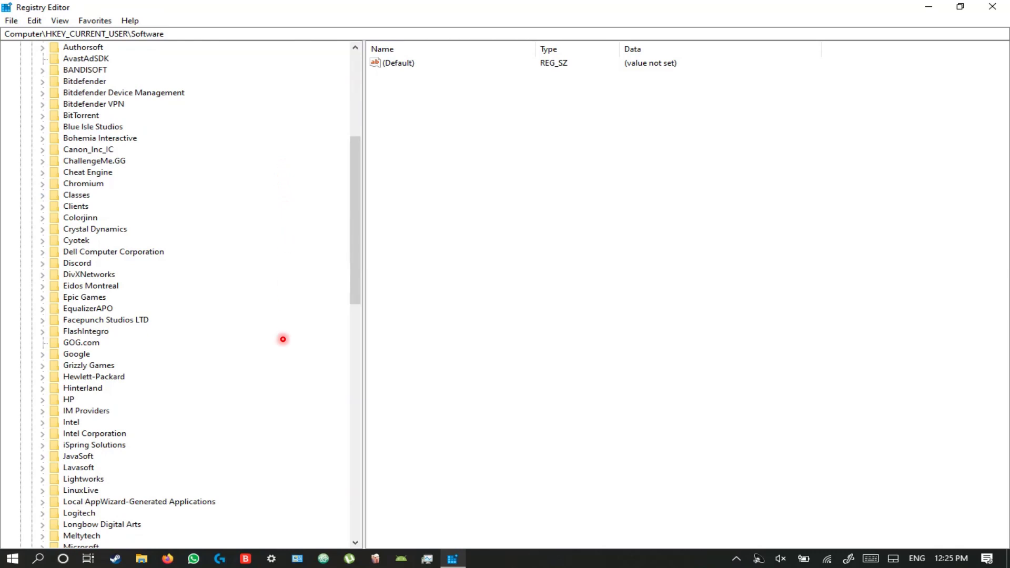
scroll(283, 455, down, 3)
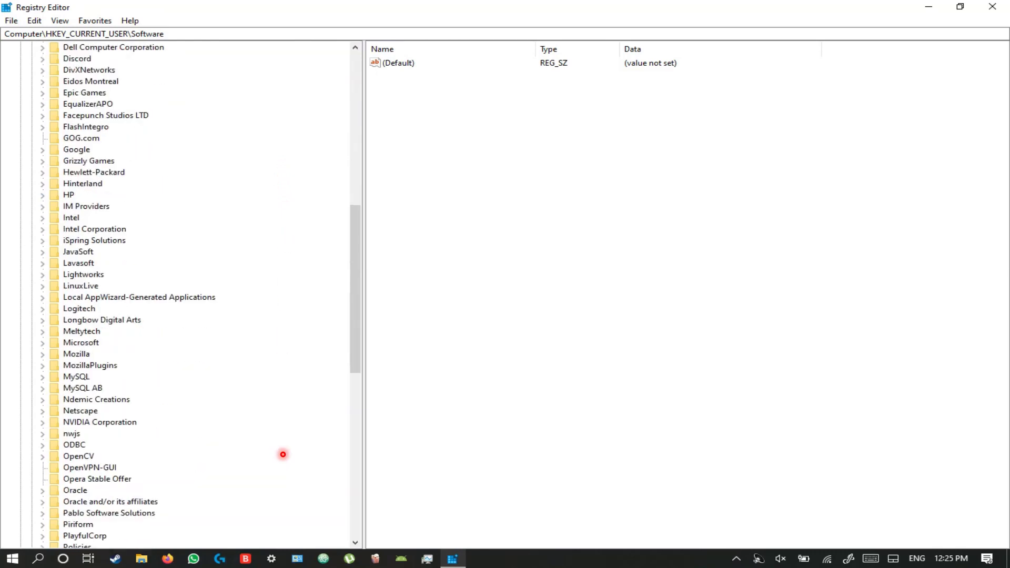
click(115, 343)
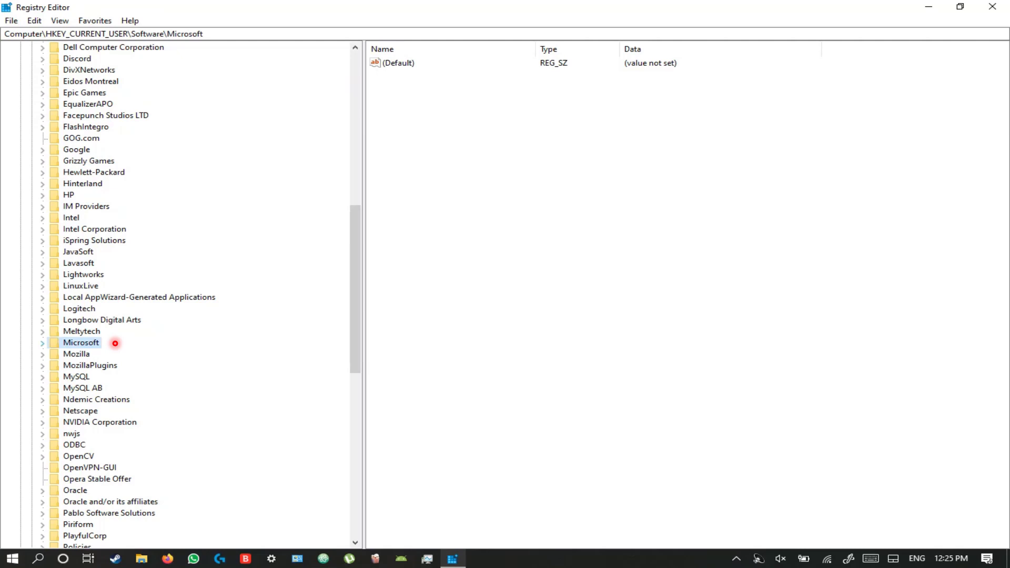
double_click(115, 343)
Expand Windows\CurrentVersion\Explorer under the Microsoft key and select its Advanced key
scroll(115, 343, down, 20)
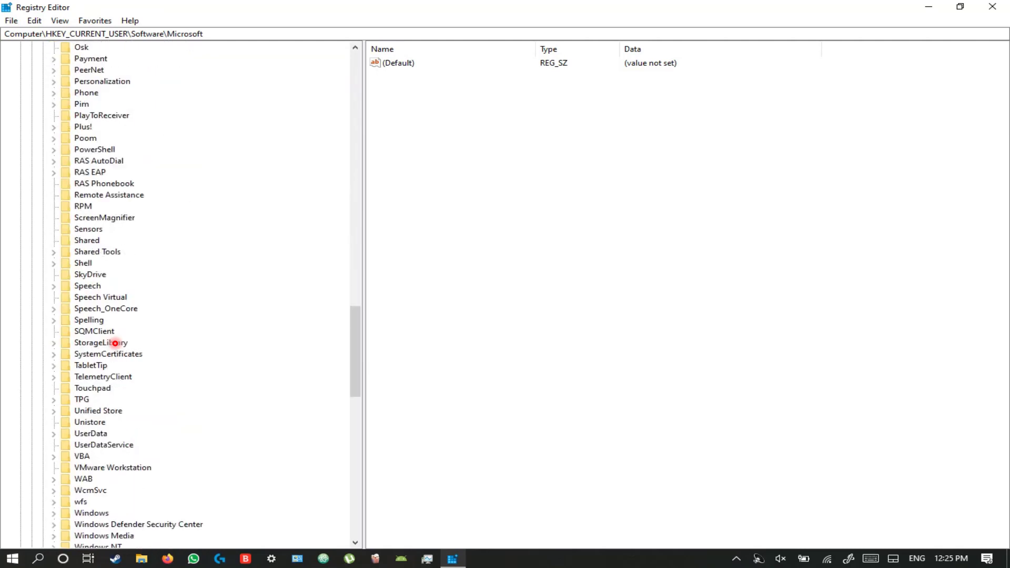
click(105, 411)
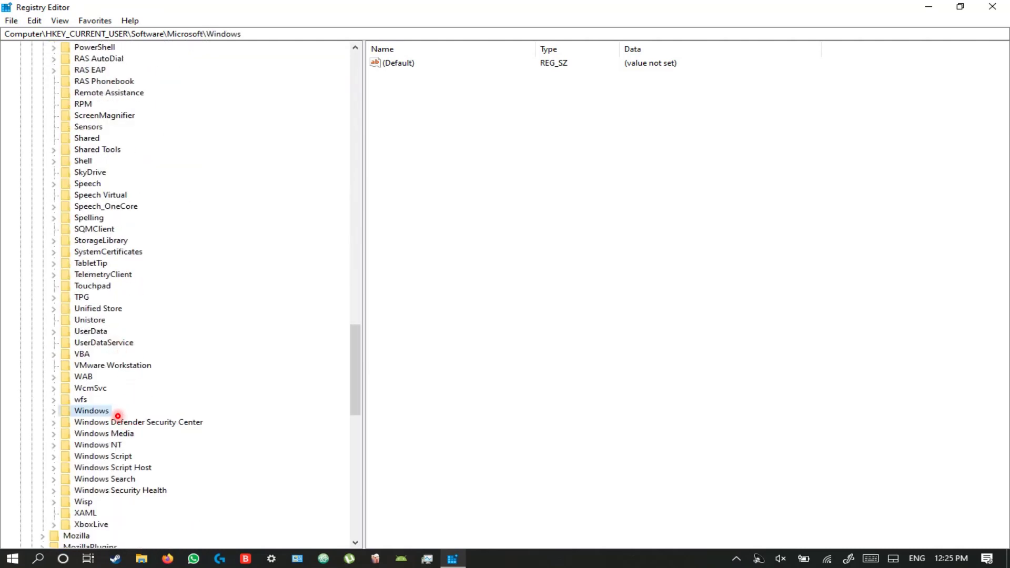
double_click(117, 416)
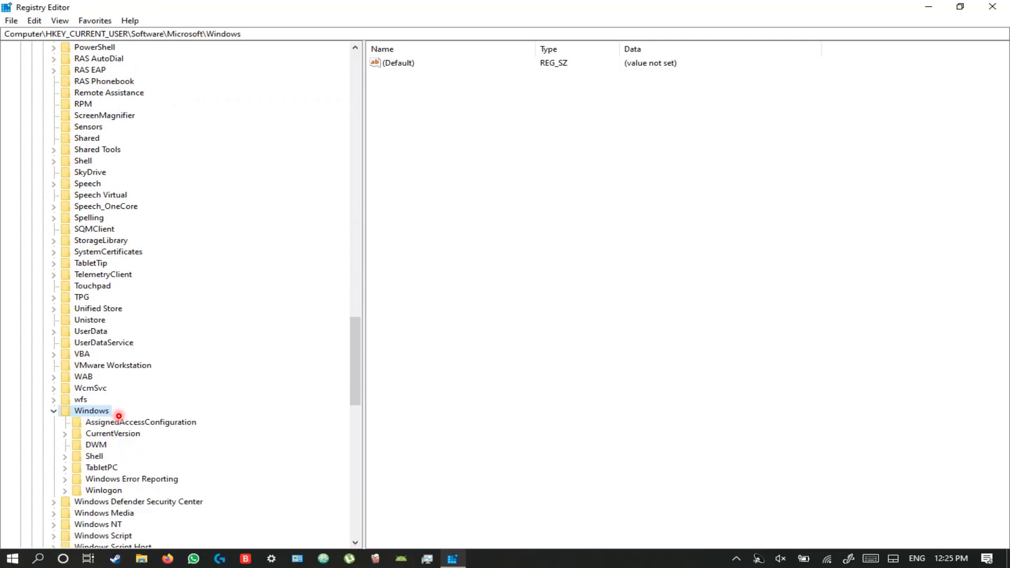
scroll(119, 416, down, 1)
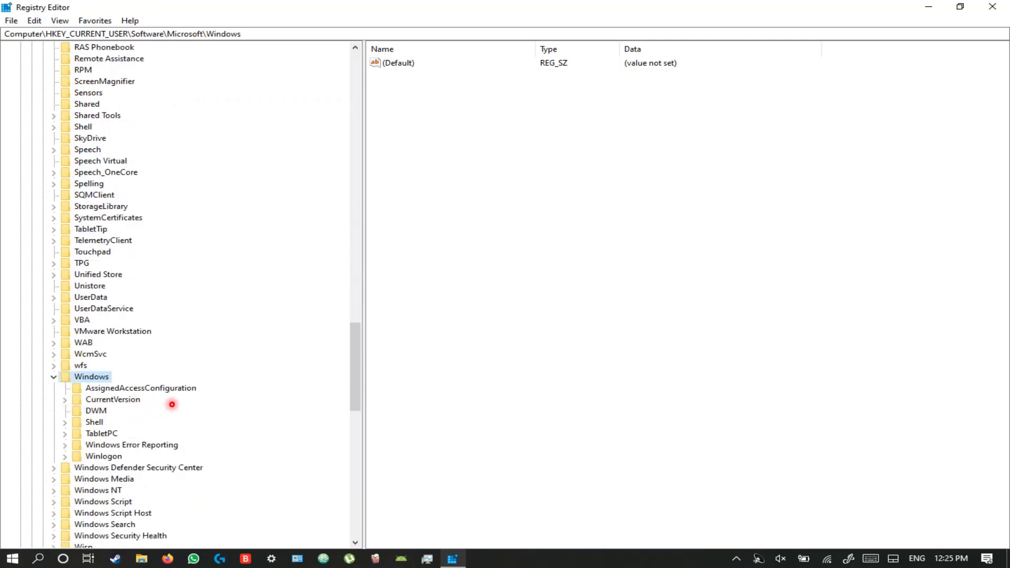
key(Down)
key(Down)
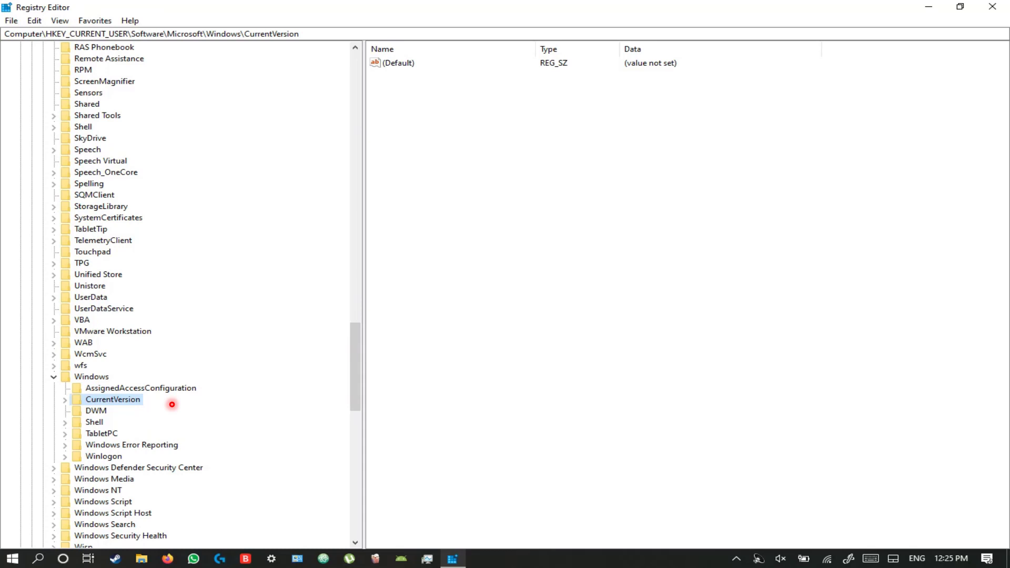
key(Right)
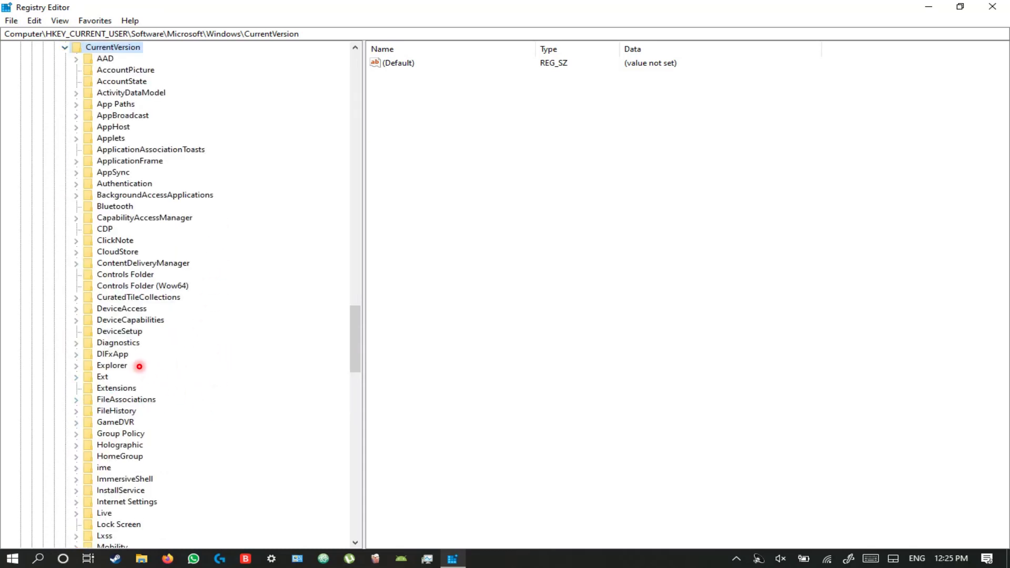
click(140, 366)
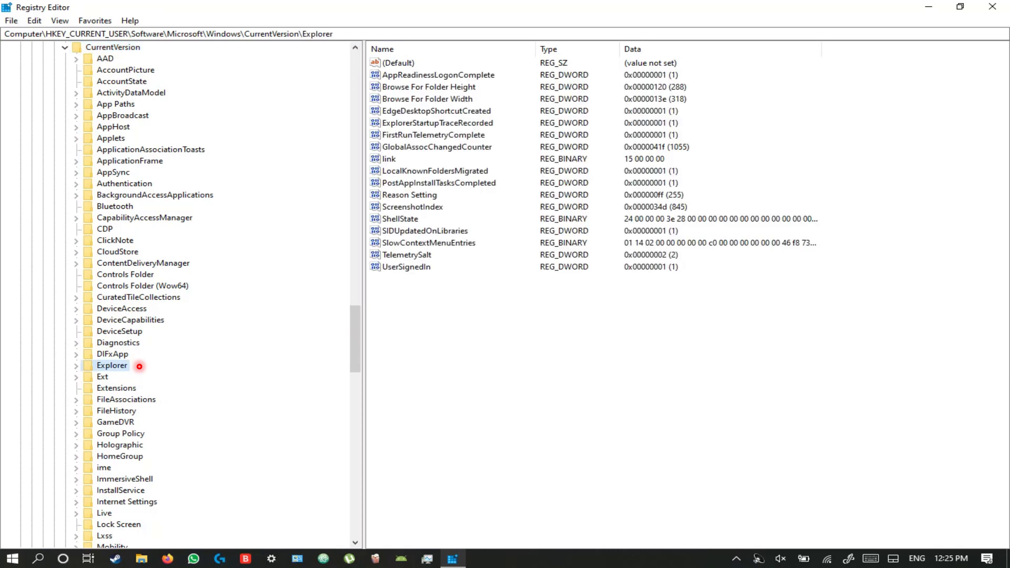
key(Right)
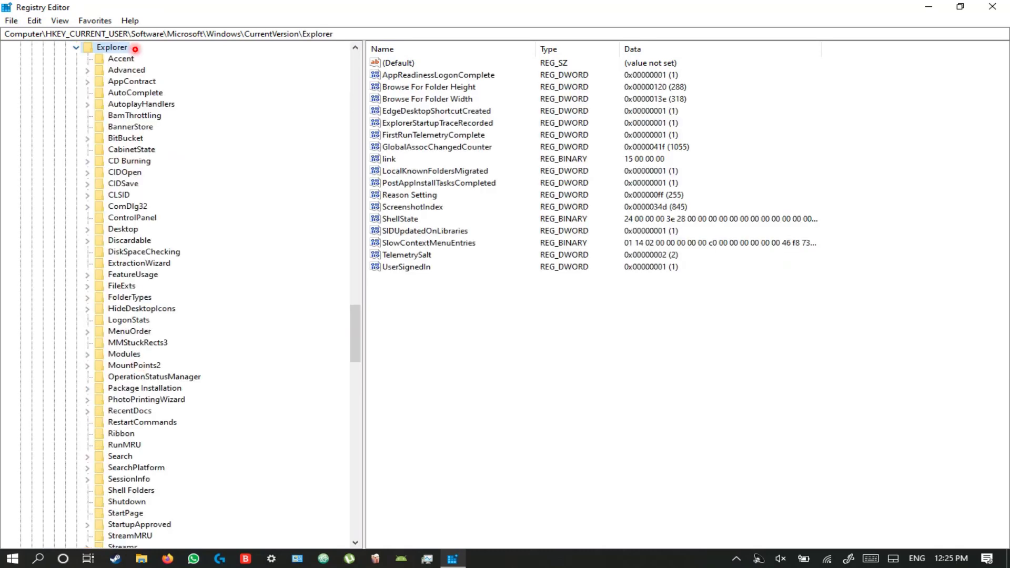
key(Down)
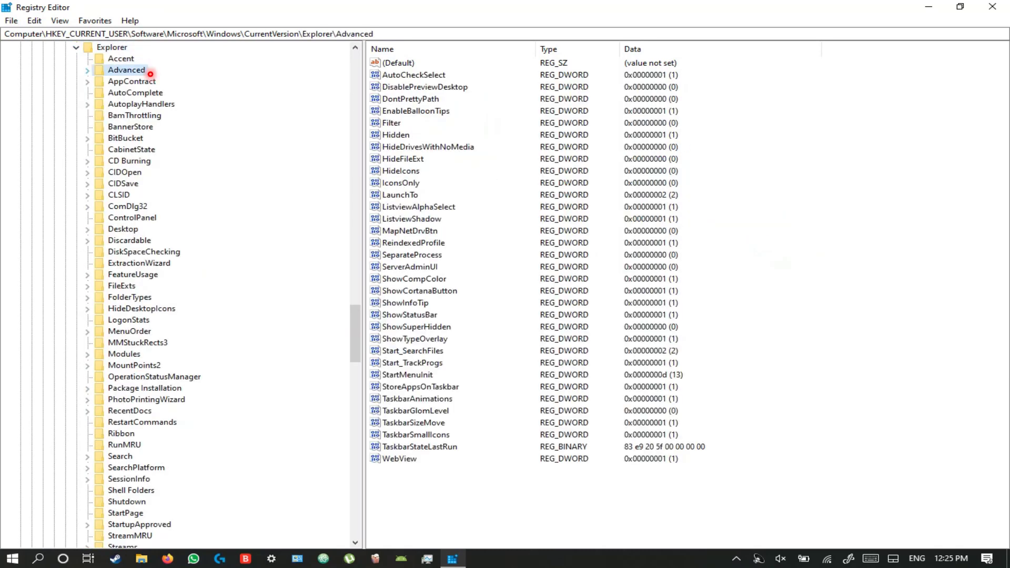
right_click(151, 74)
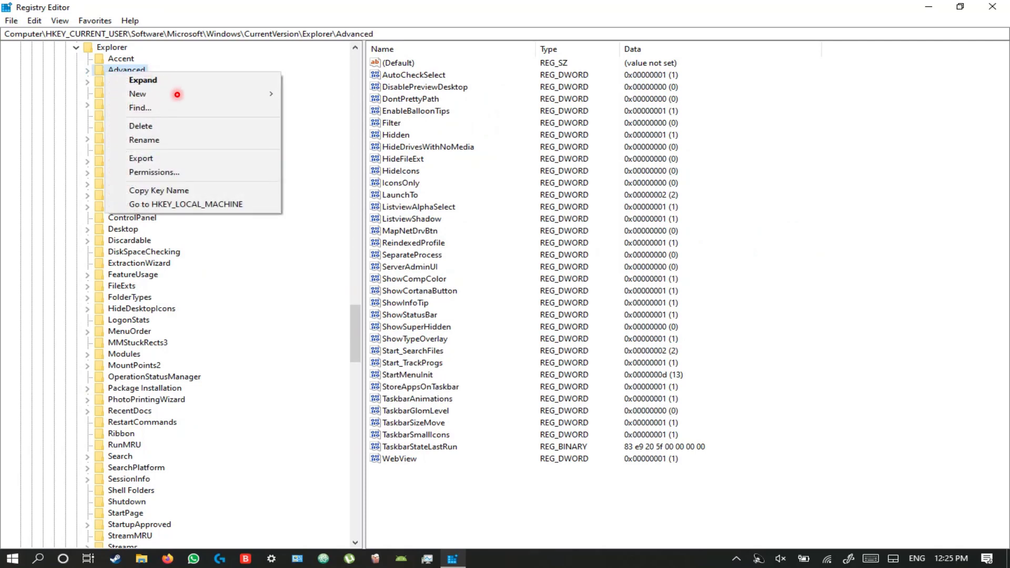
mouse_move(234, 99)
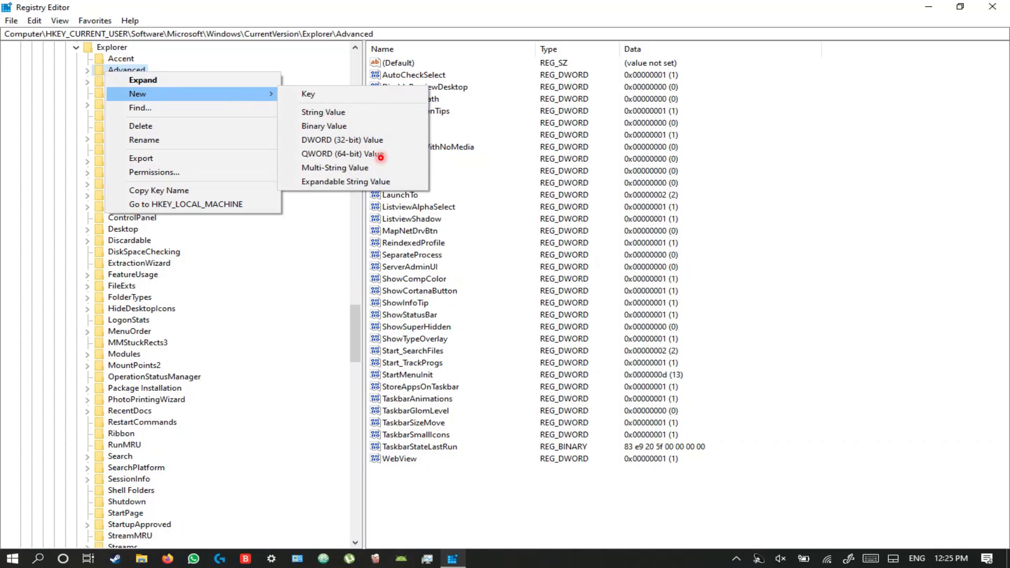
key(Escape)
key(Escape)
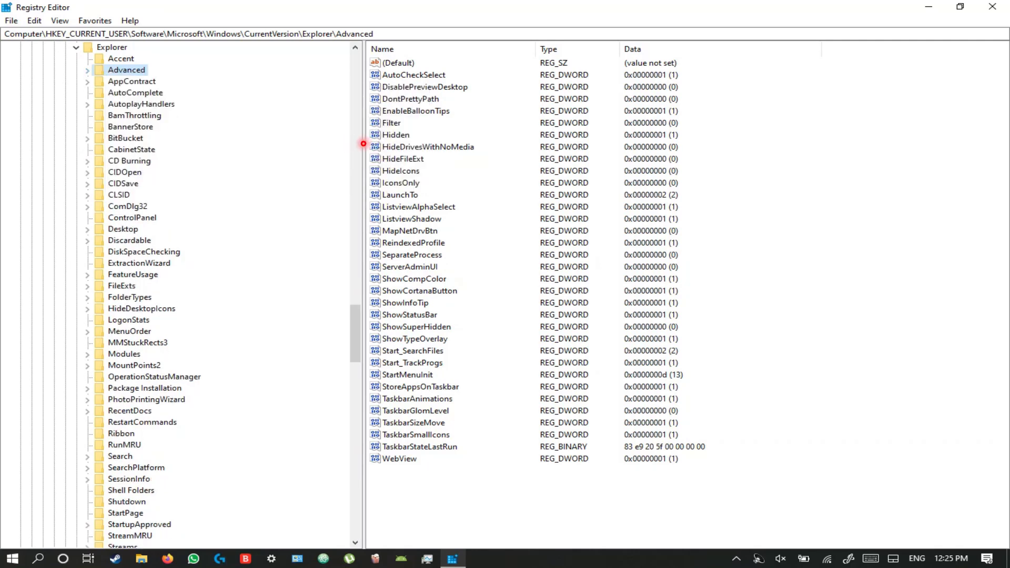
Create a new DWORD (32-bit) value named ShowSecondsInSystemClock in the Advanced key
key(shift+F10)
key(Down)
key(Down)
key(Right)
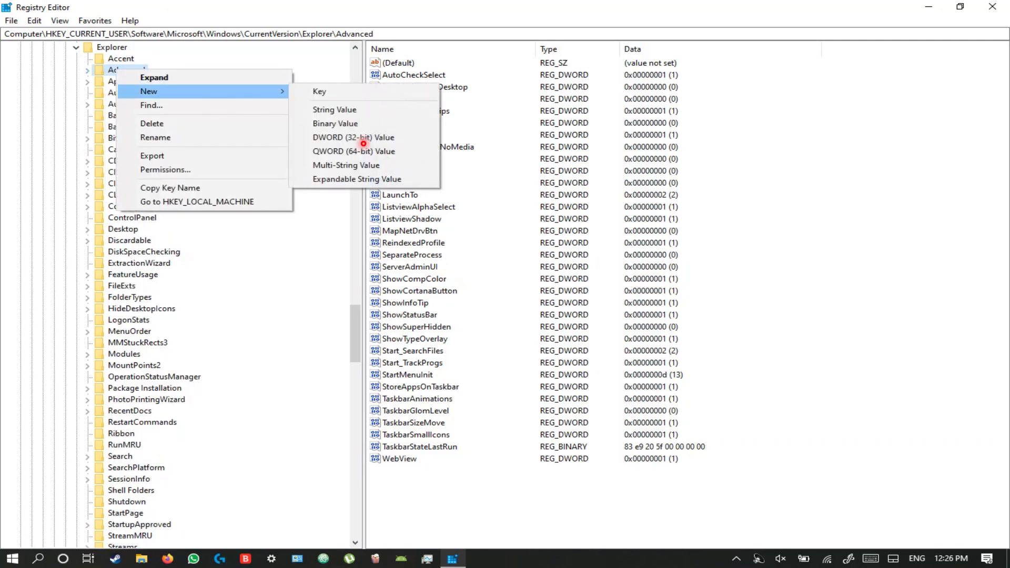
key(Escape)
key(Right)
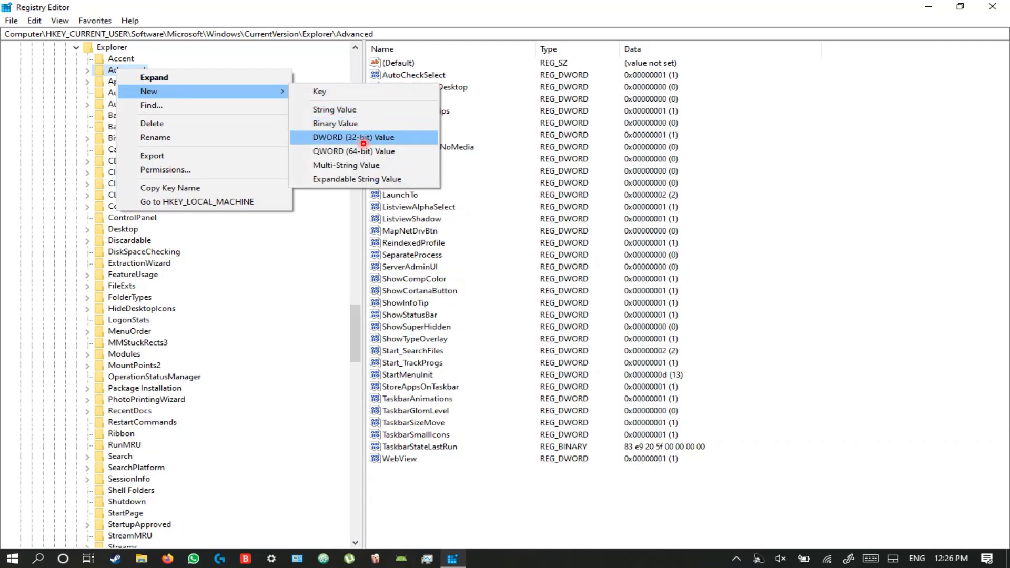
click(363, 143)
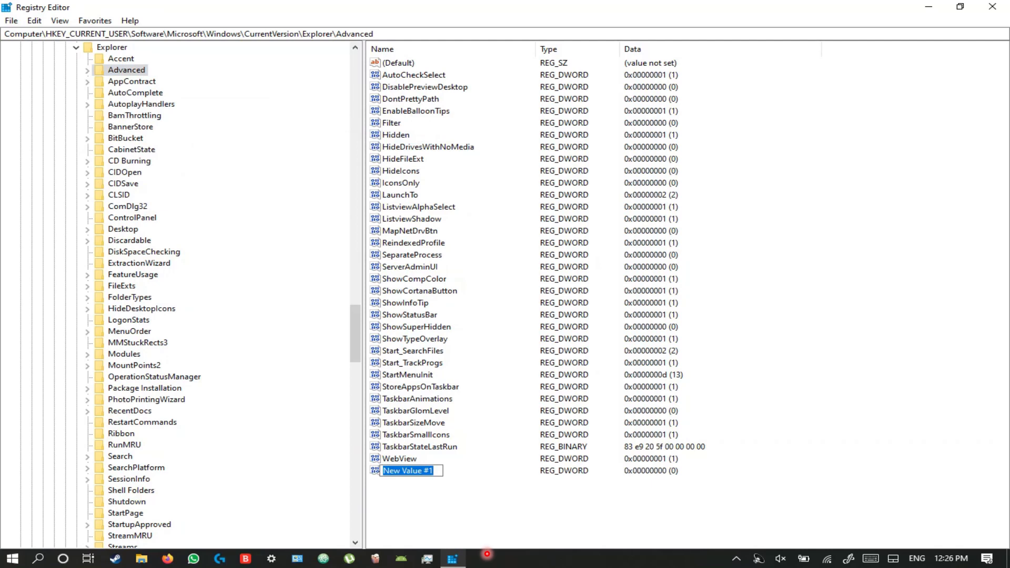
text(S)
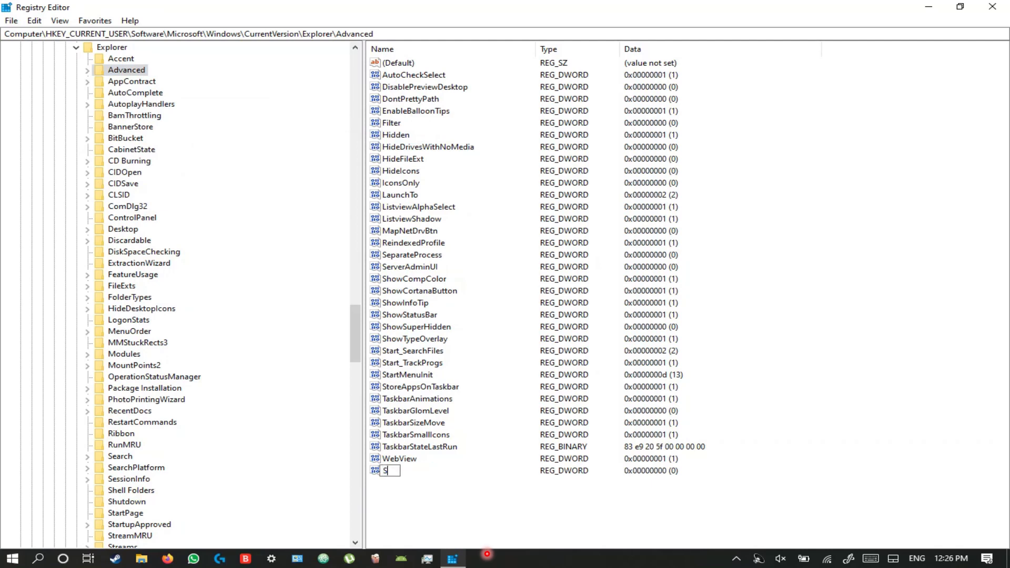
text(howSecondsInSystemClock)
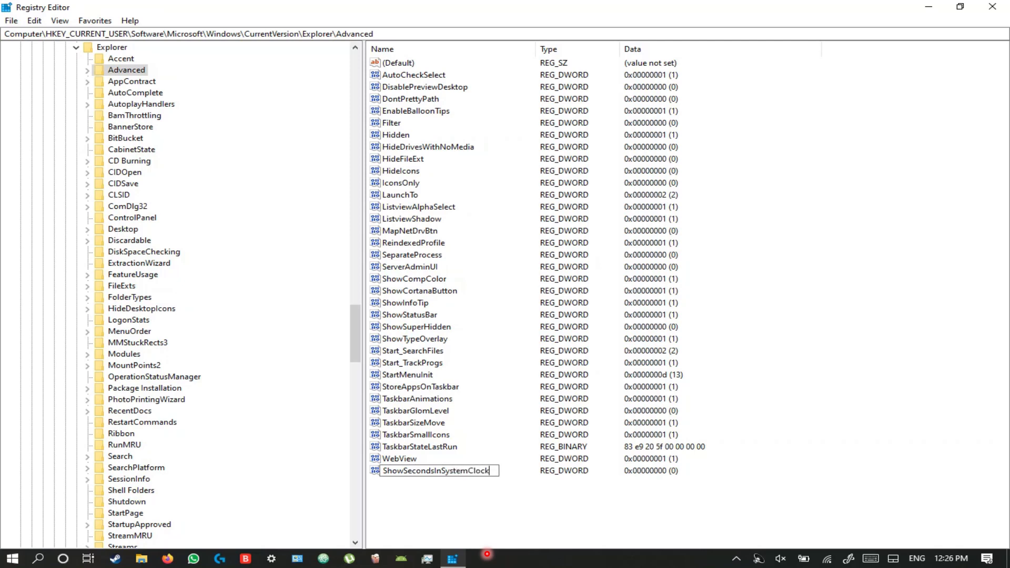
key(Return)
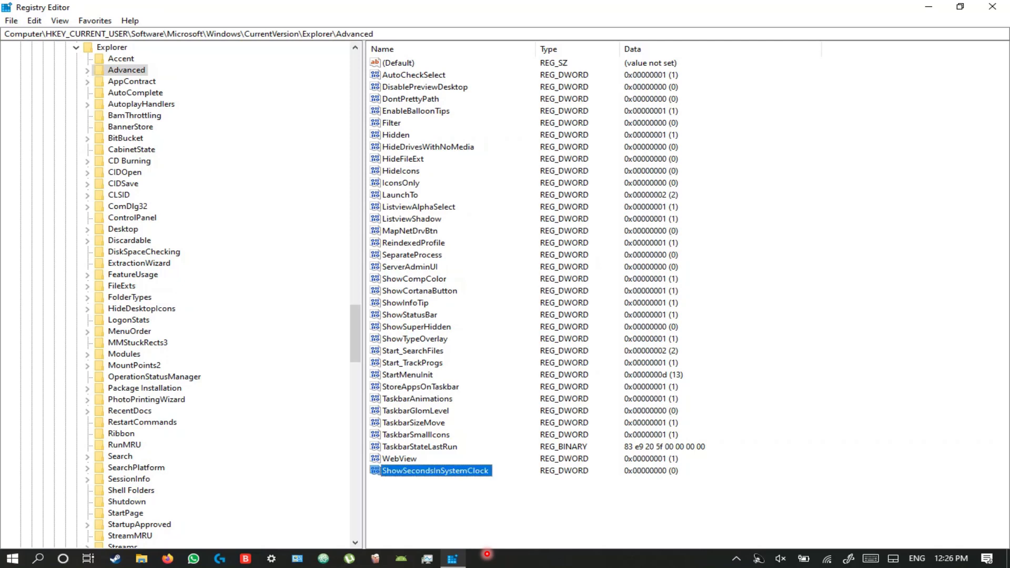
Set the value data of ShowSecondsInSystemClock to hexadecimal 1
key(shift+F10)
key(Down)
key(Return)
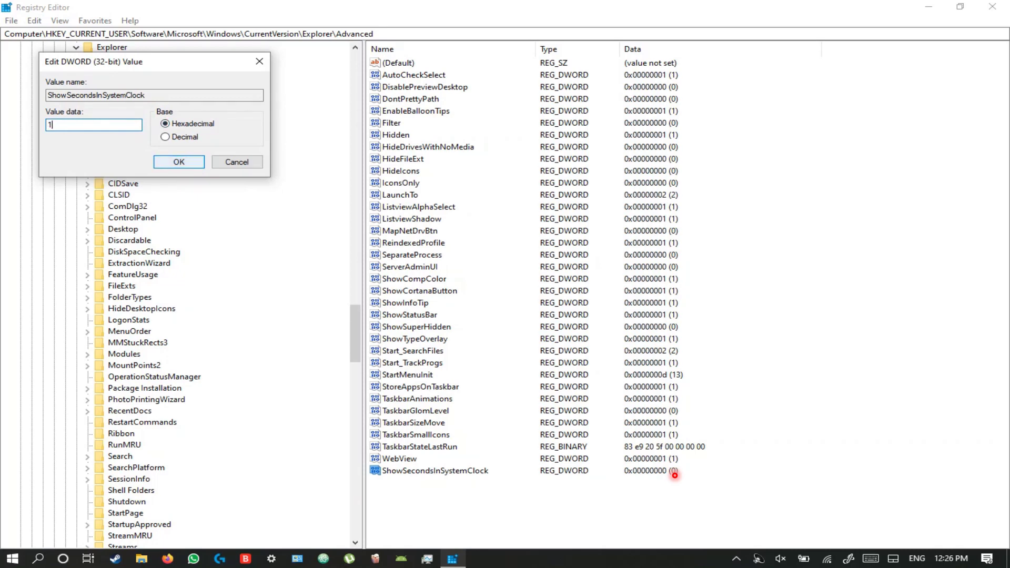
key(Return)
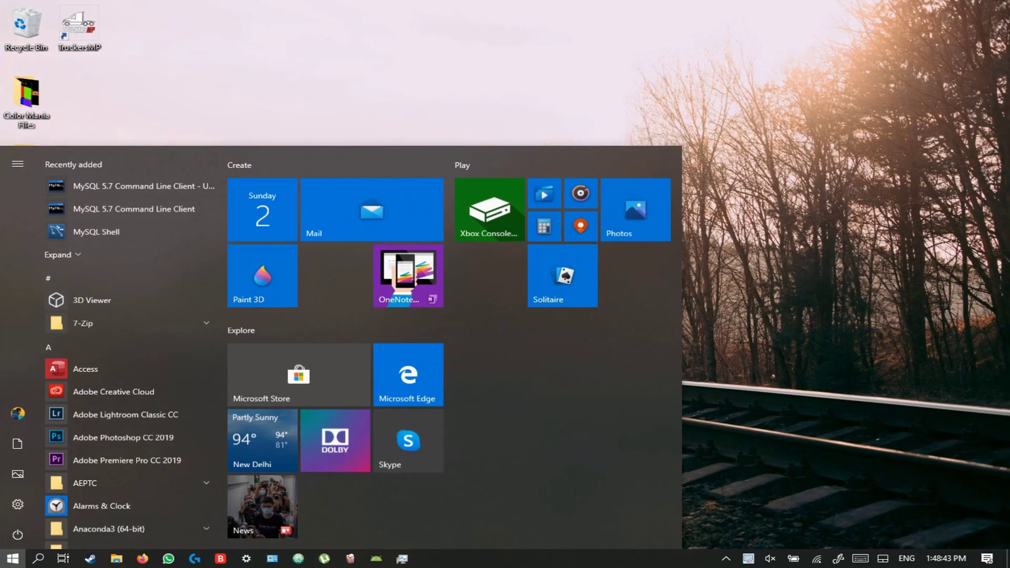
Reopen Registry Editor from Windows search, maximize its window, and select the HKEY_CLASSES_ROOT key
text(re)
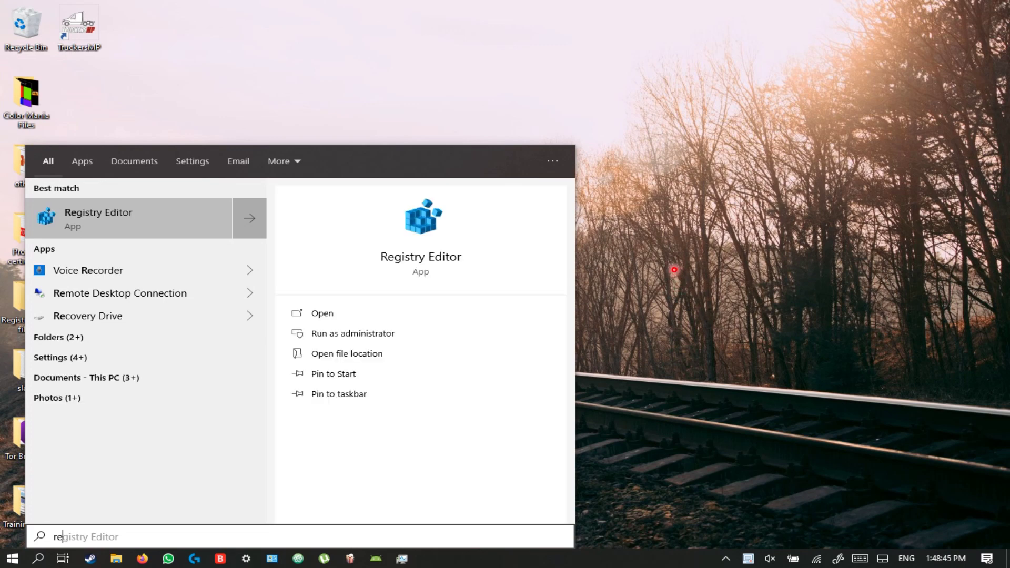
key(Return)
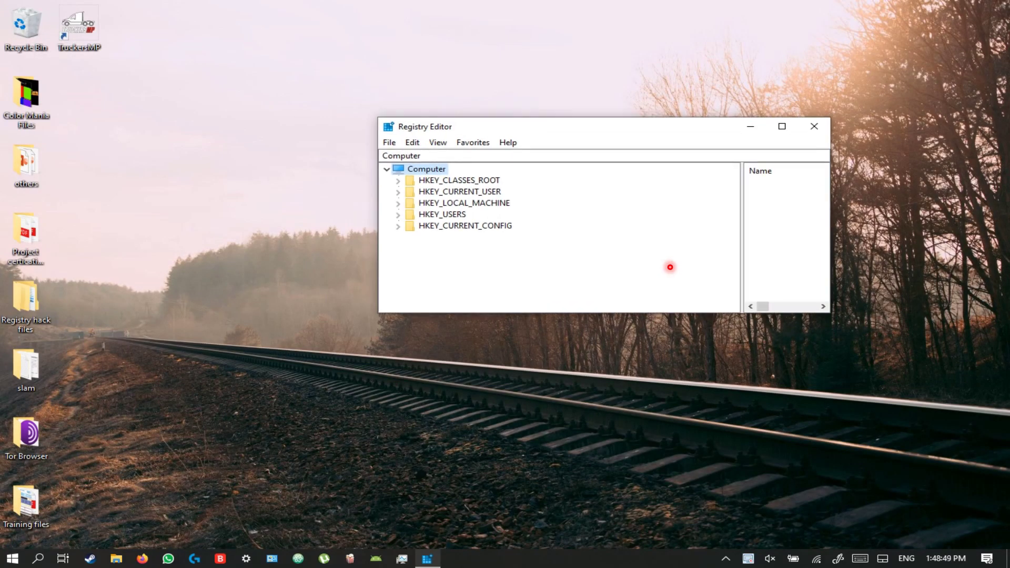
key(super+Up)
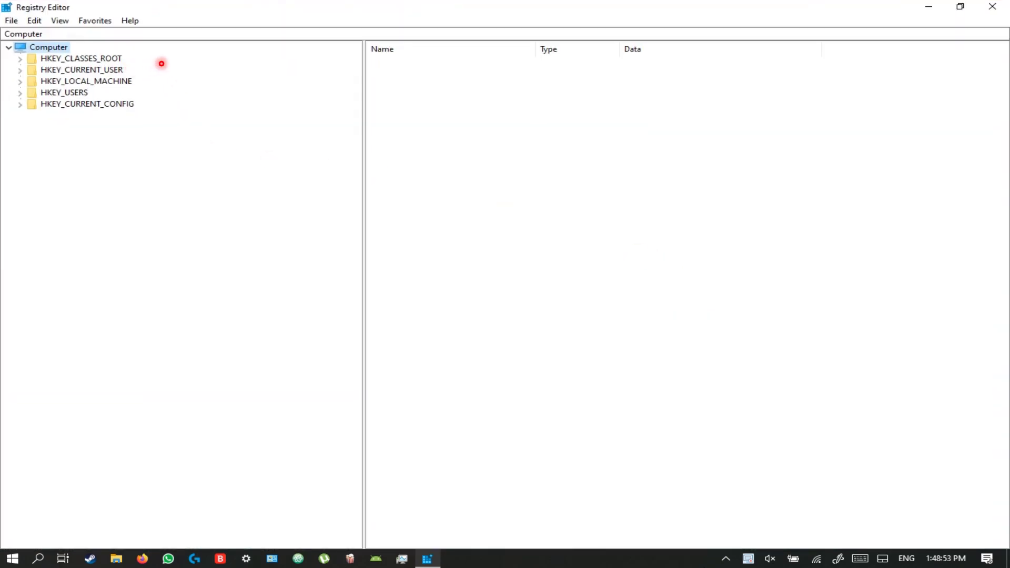
key(Down)
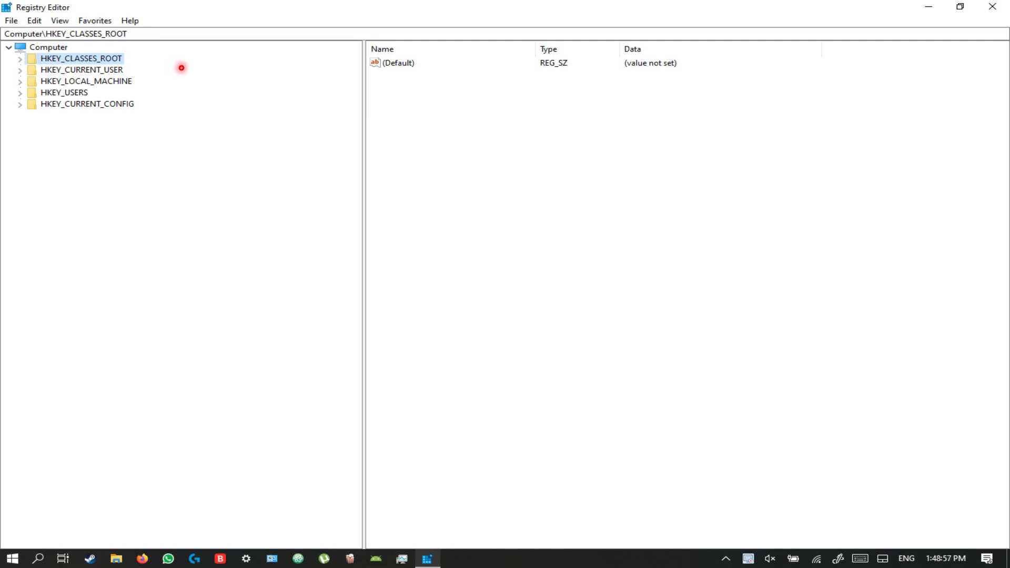
Expand HKEY_CLASSES_ROOT\Directory\Background and then its shell key in the registry tree
key(Right)
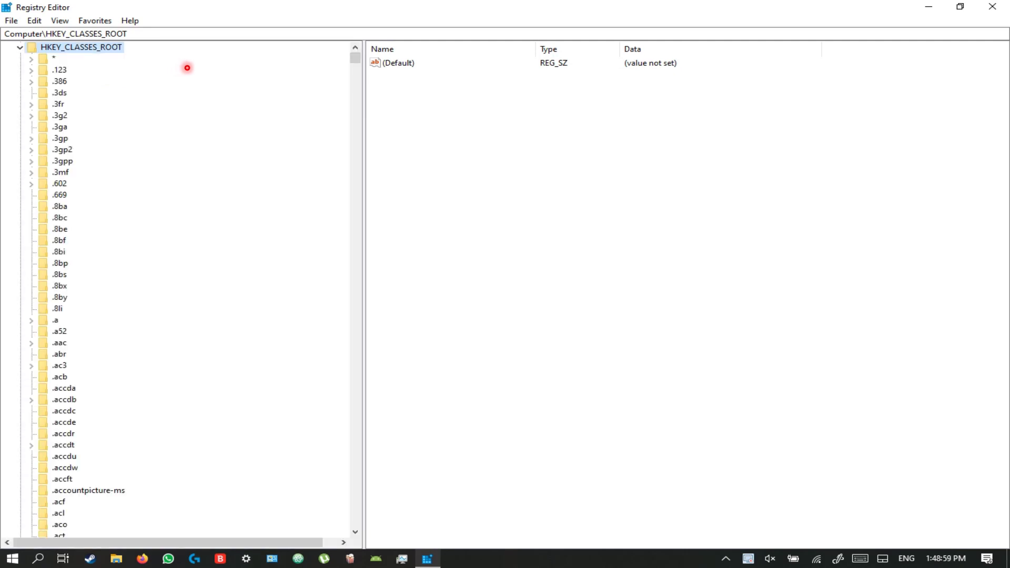
scroll(197, 97, down, 20)
scroll(199, 98, down, 20)
scroll(198, 99, up, 15)
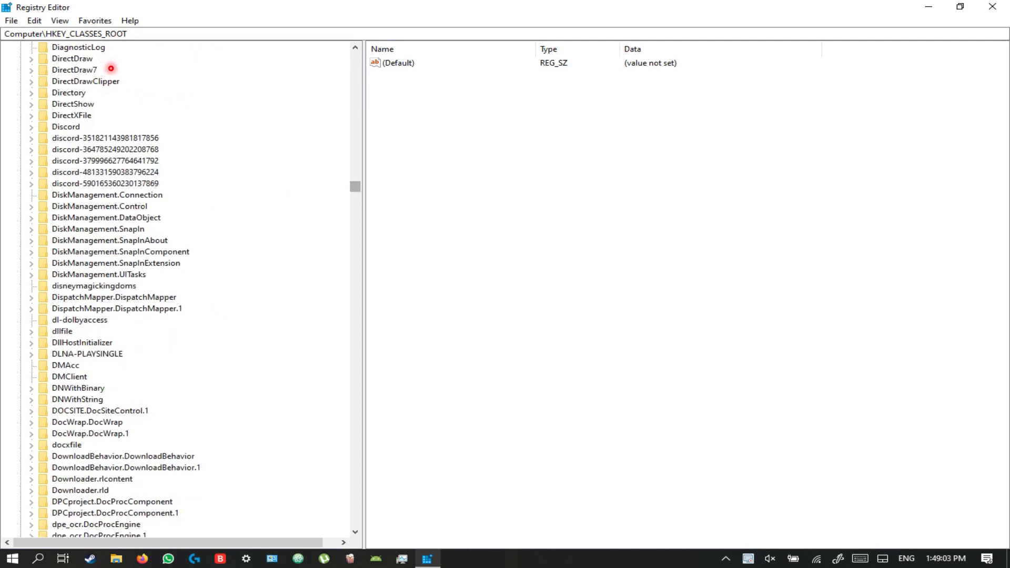
click(94, 93)
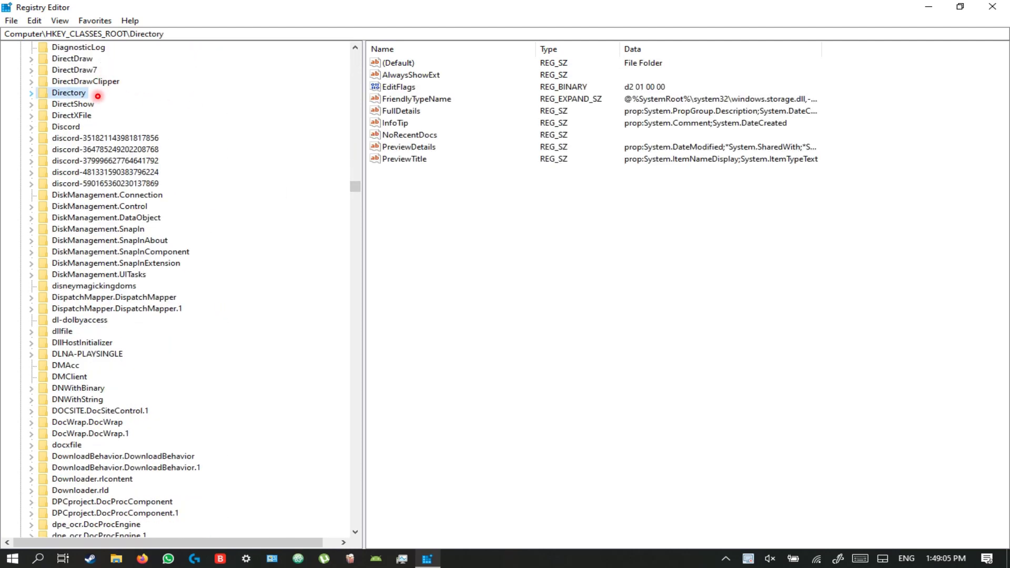
key(Right)
key(Down)
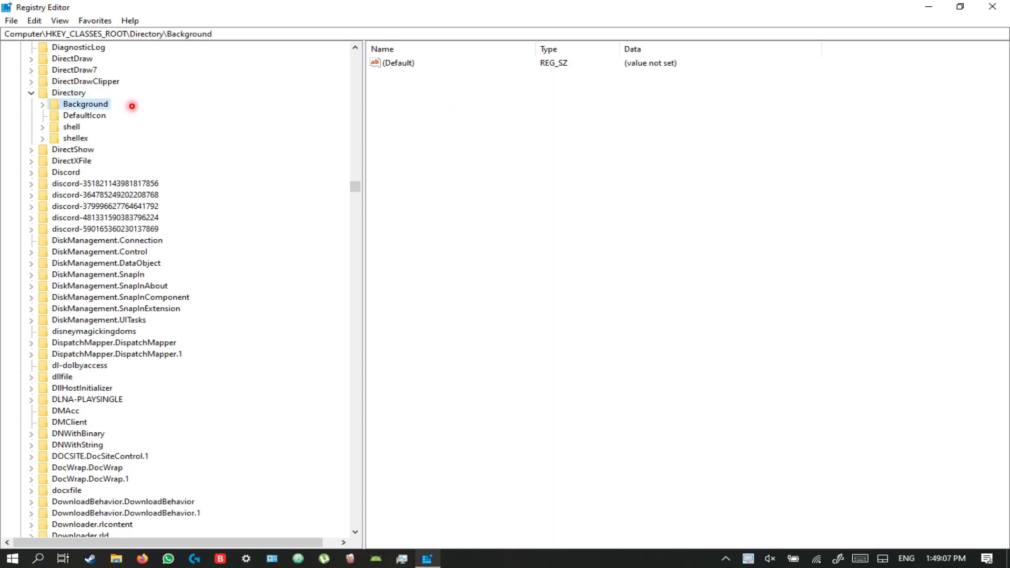
key(Right)
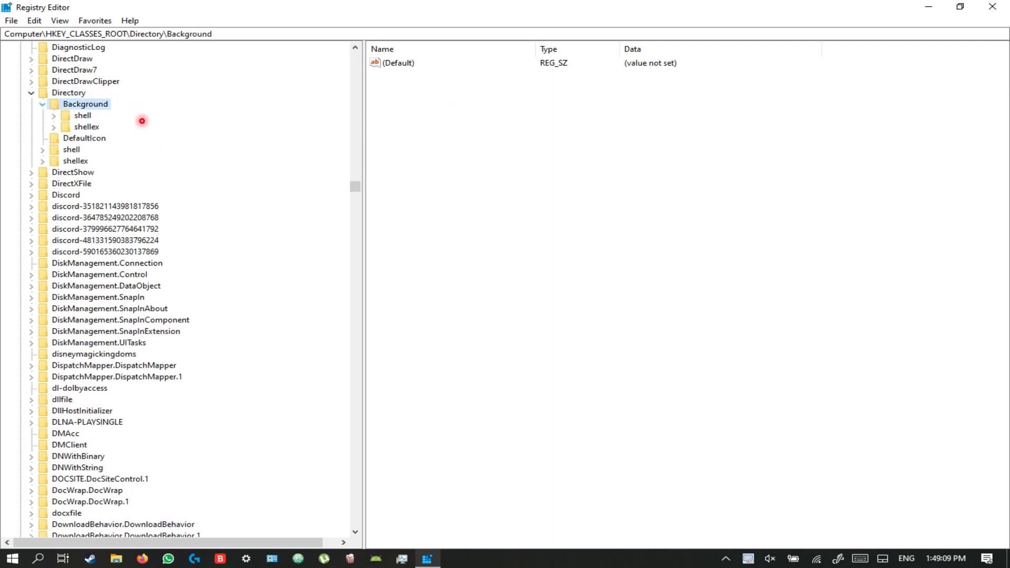
key(Down)
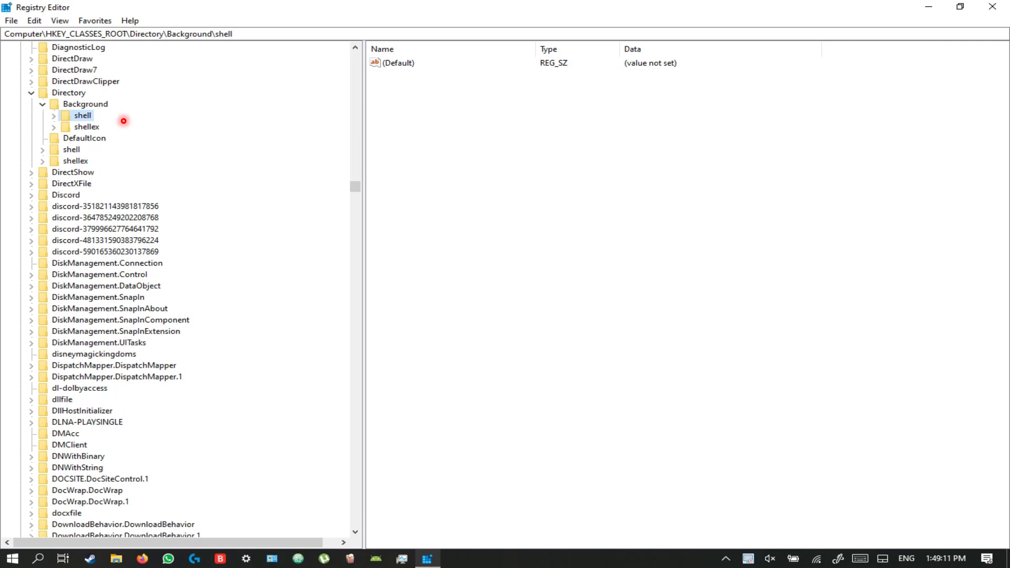
key(Right)
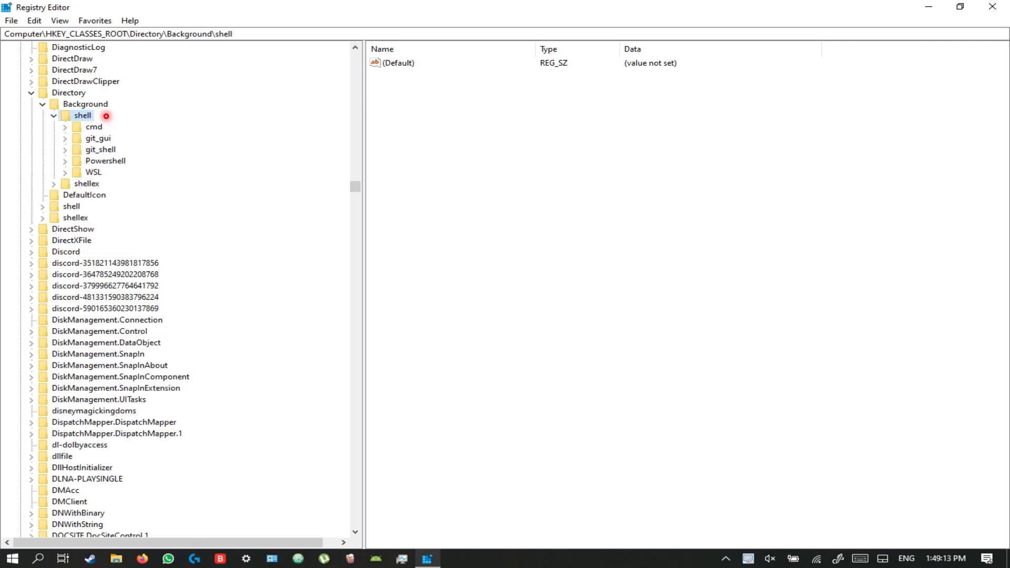
Create a new key named notepad under Directory\Background\shell
key(shift+F10)
mouse_move(168, 137)
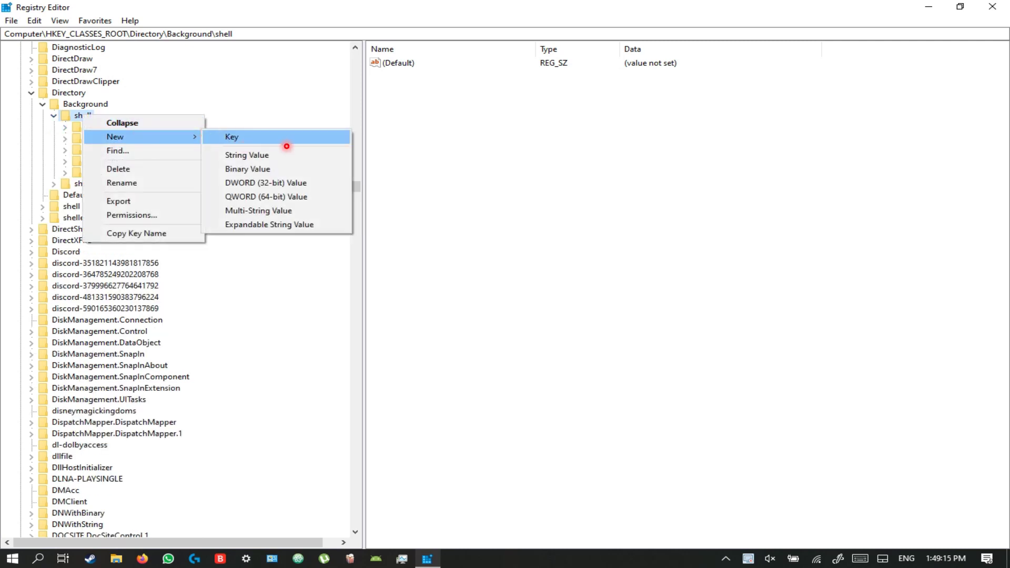
click(289, 140)
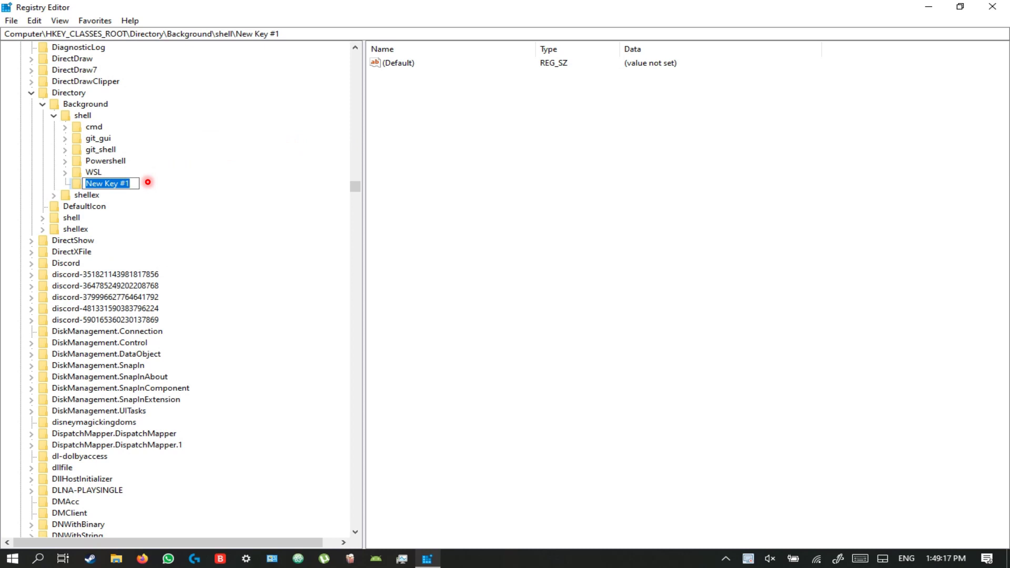
text(notepad)
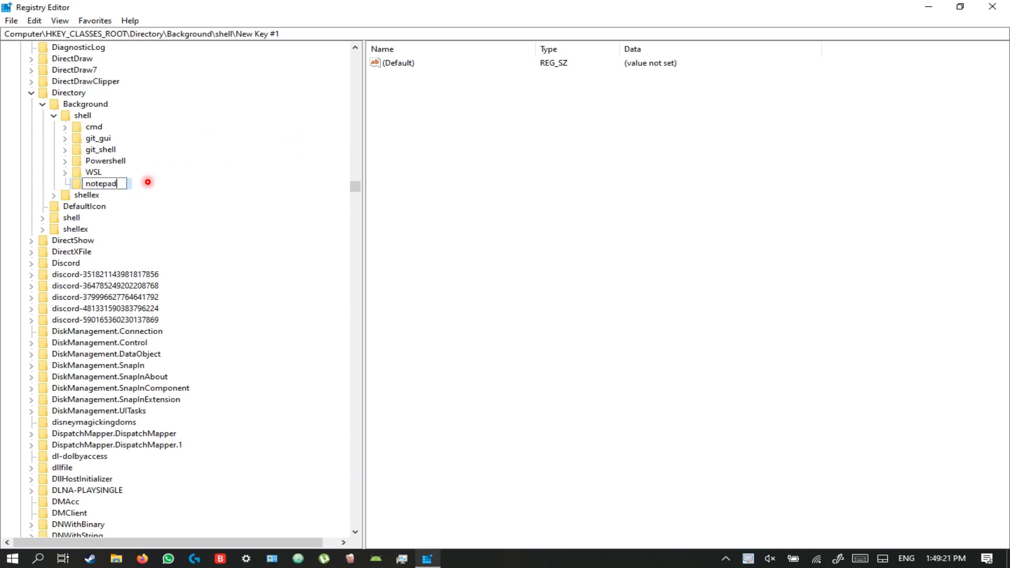
key(Return)
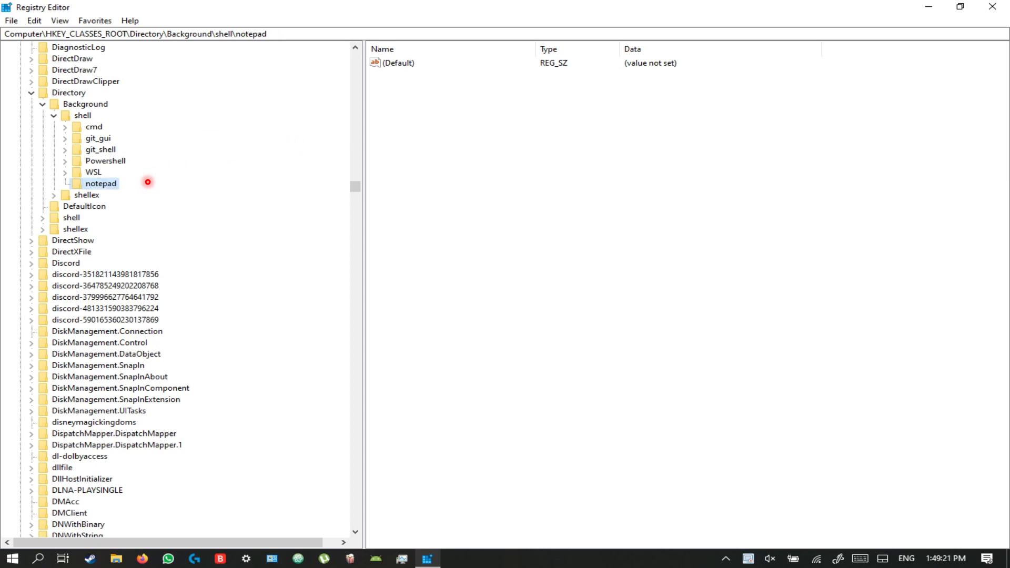
Create a subkey named command inside the notepad key
right_click(116, 183)
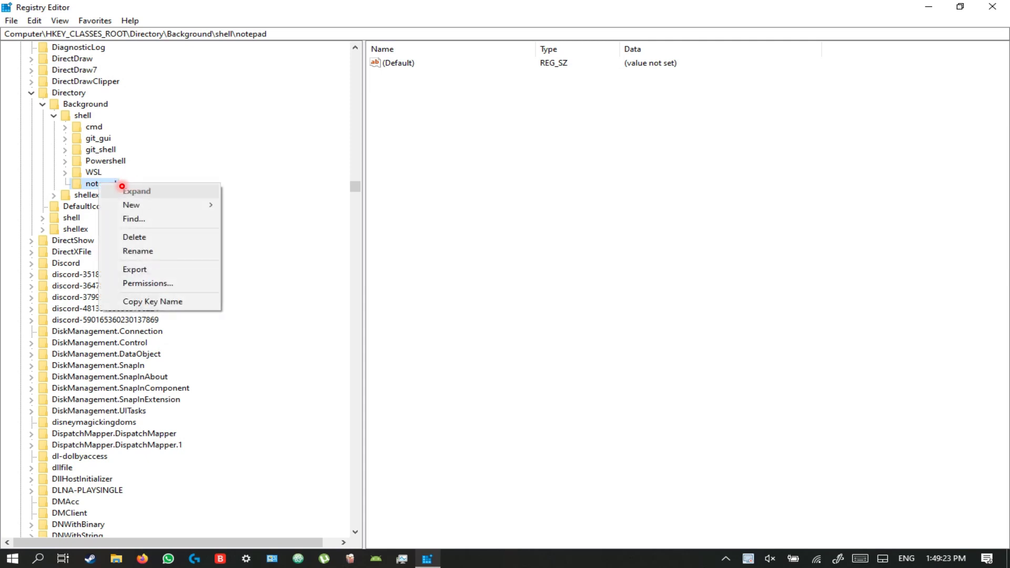
mouse_move(148, 200)
click(230, 205)
text(command)
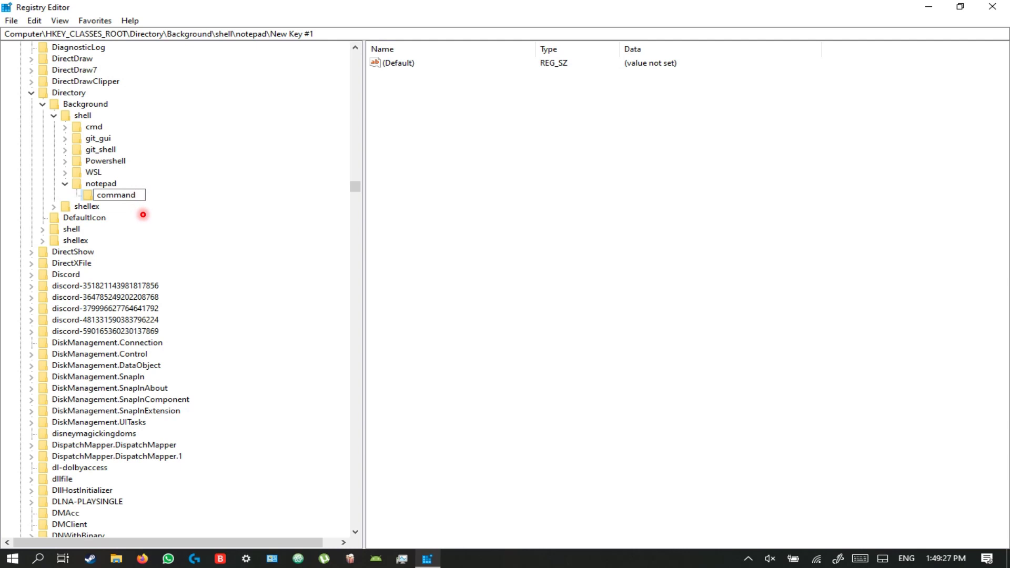
key(Return)
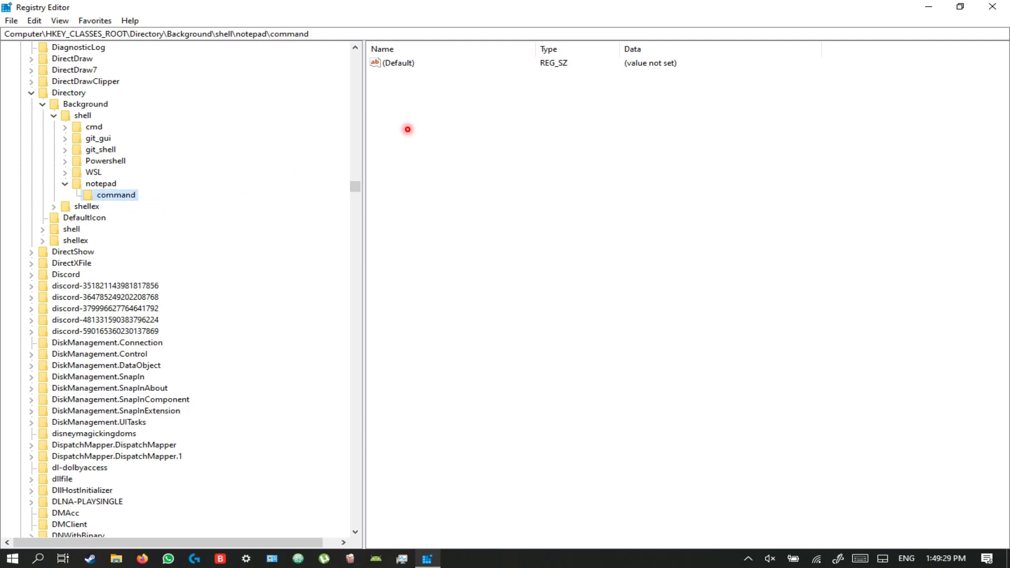
Set the value data of the command key's (Default) string to notepad.exe
click(416, 71)
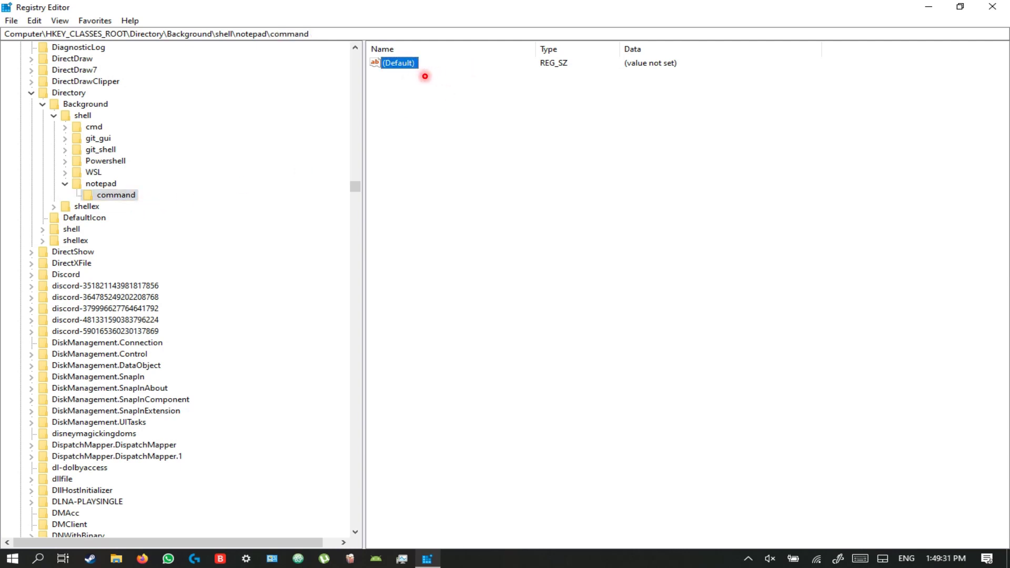
right_click(423, 75)
click(440, 71)
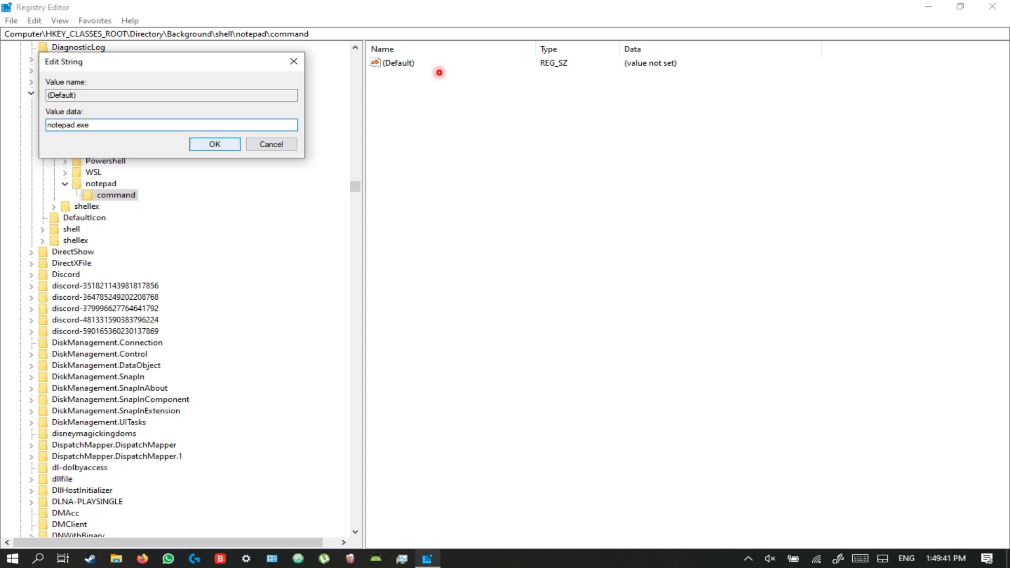
key(Return)
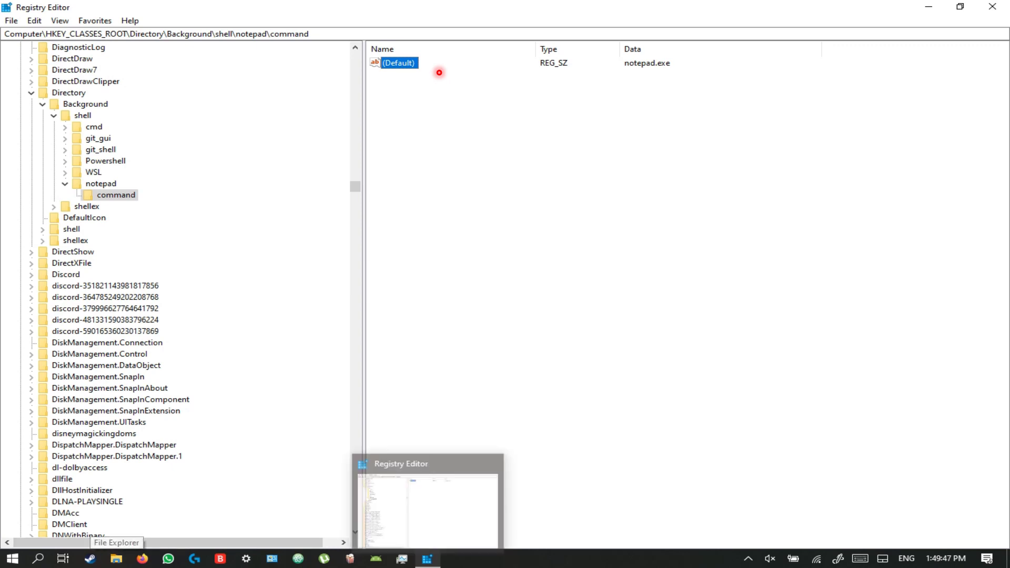
Show the desktop and test the new notepad entry in its context menu
key(super+d)
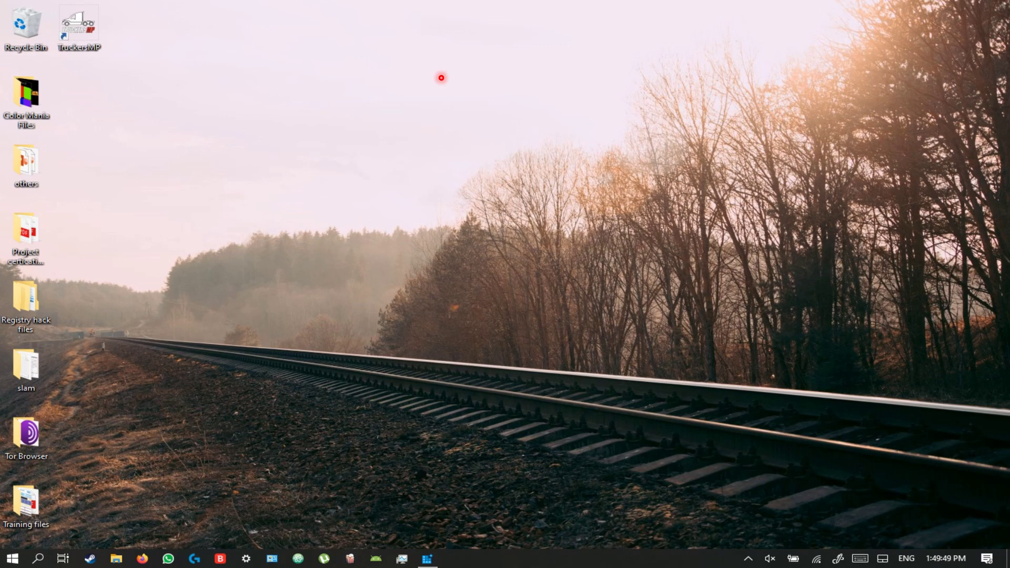
right_click(403, 139)
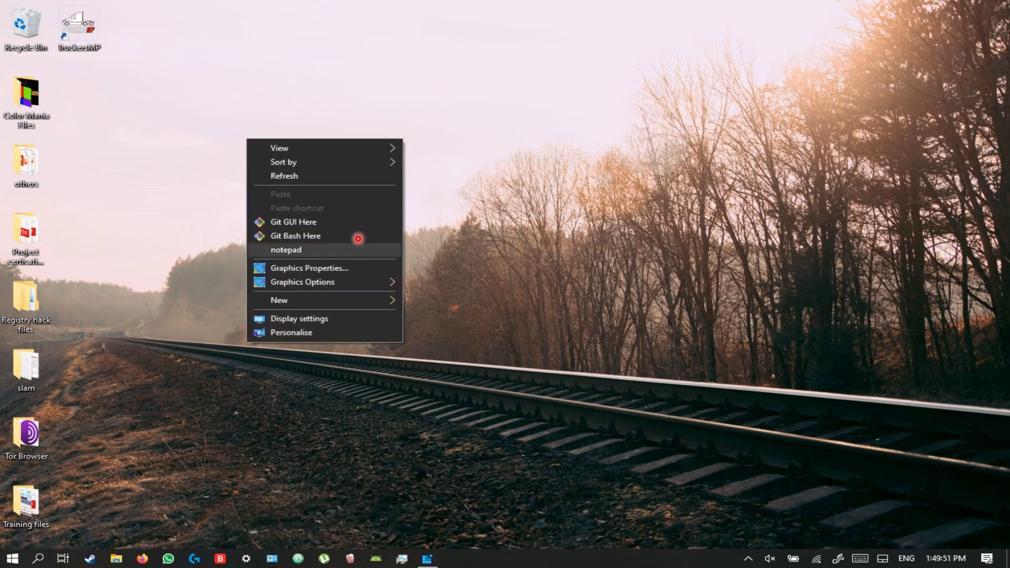
click(328, 250)
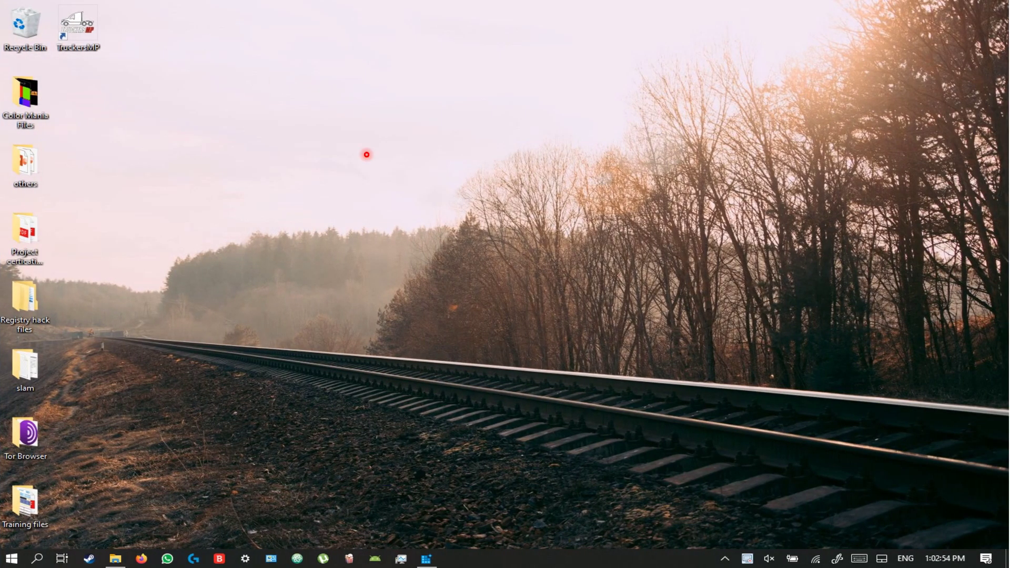
Switch back to Registry Editor and expand HKEY_CLASSES_ROOT and its Directory key
click(426, 559)
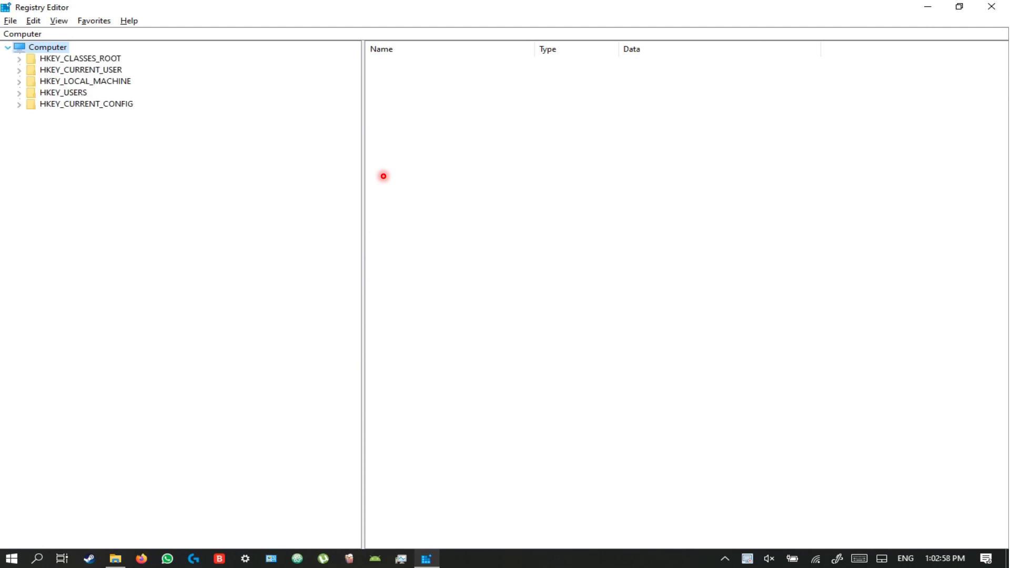
key(Down)
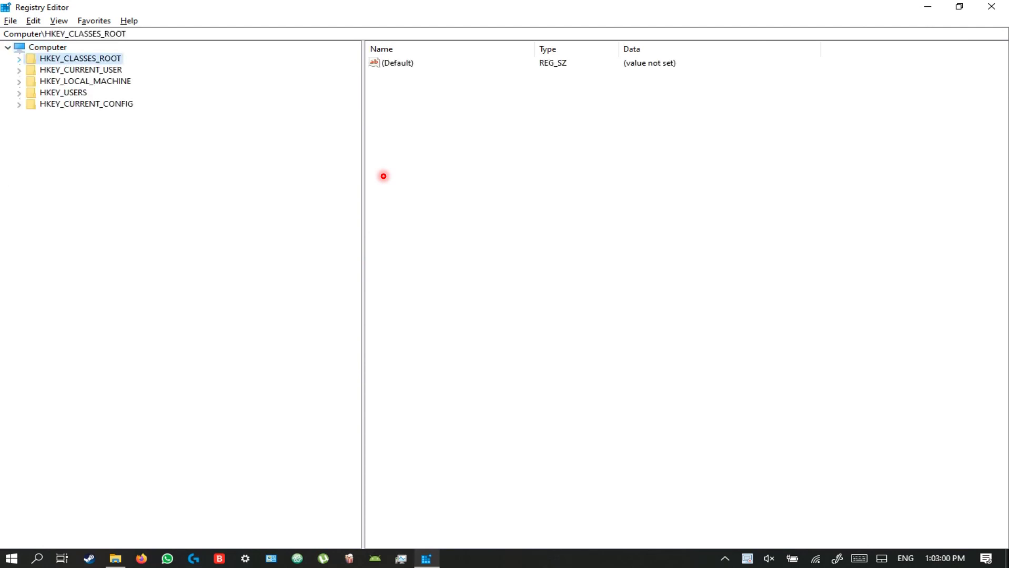
key(Right)
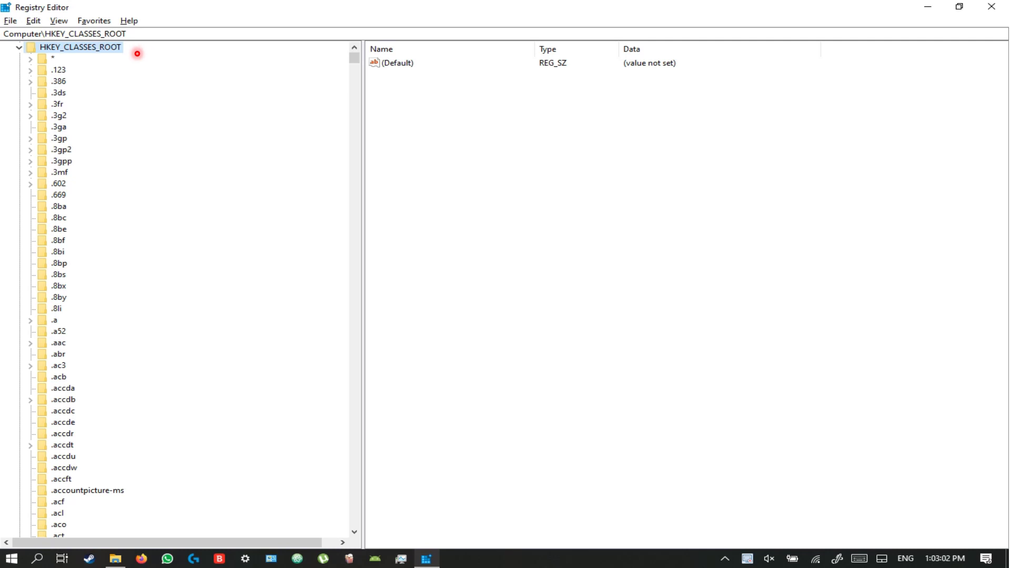
click(357, 73)
drag(382, 342, 412, 325)
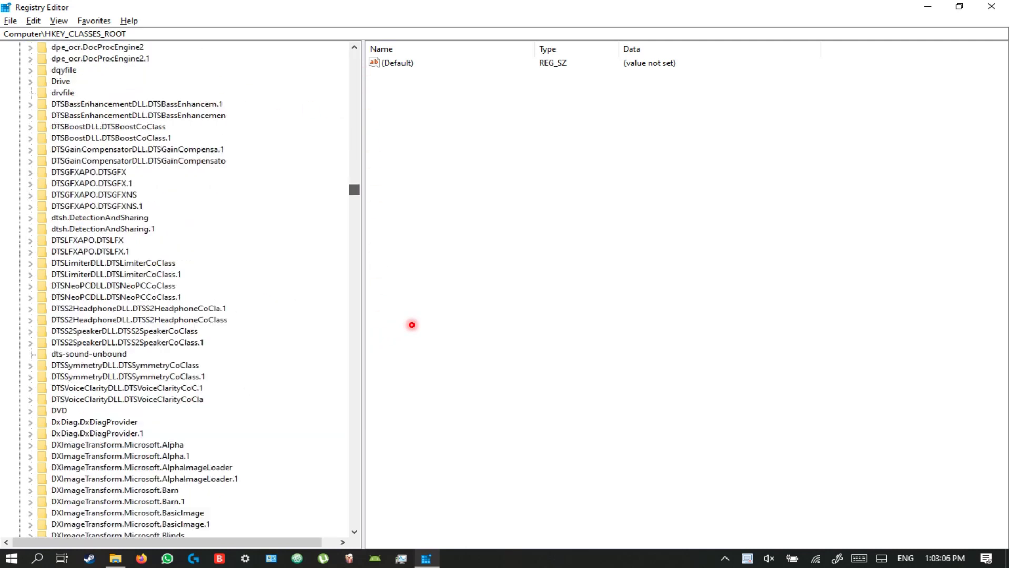
scroll(412, 325, up, 15)
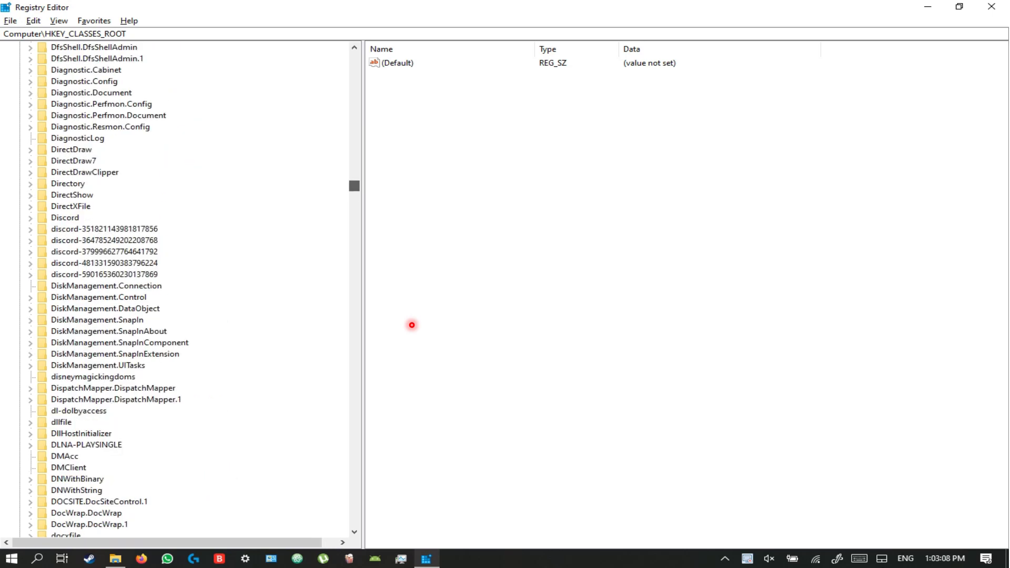
scroll(411, 325, up, 3)
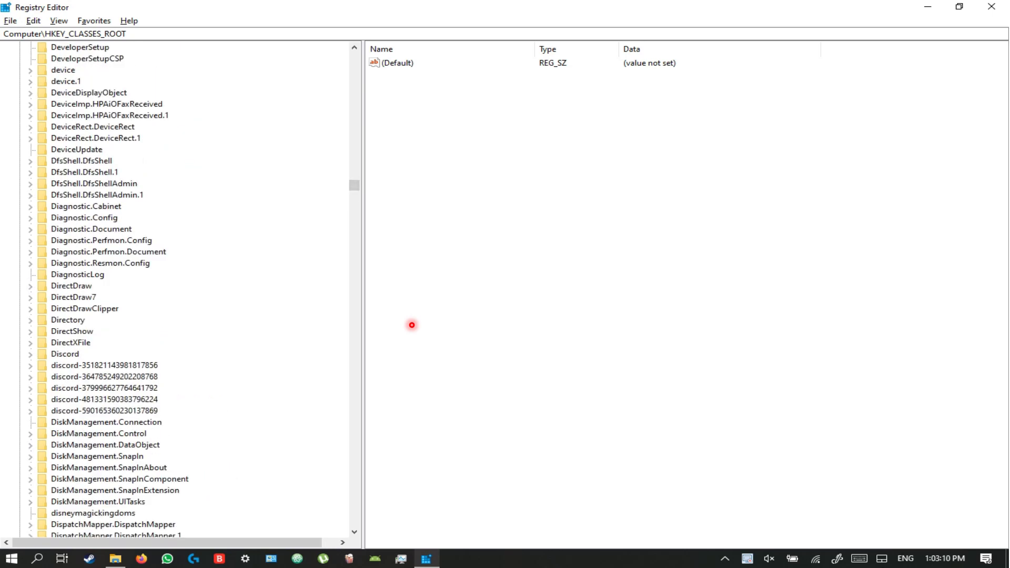
click(68, 285)
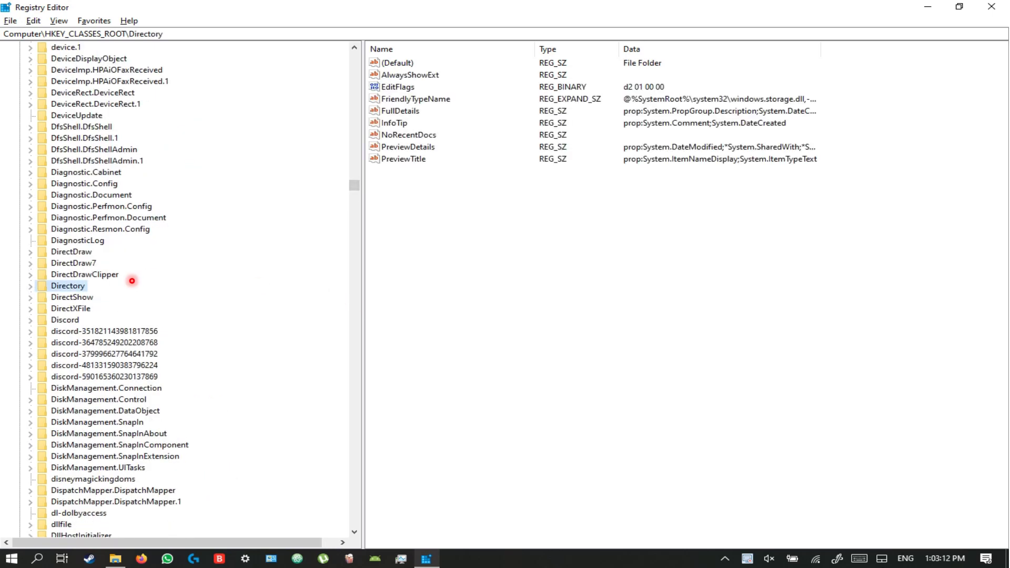
key(Right)
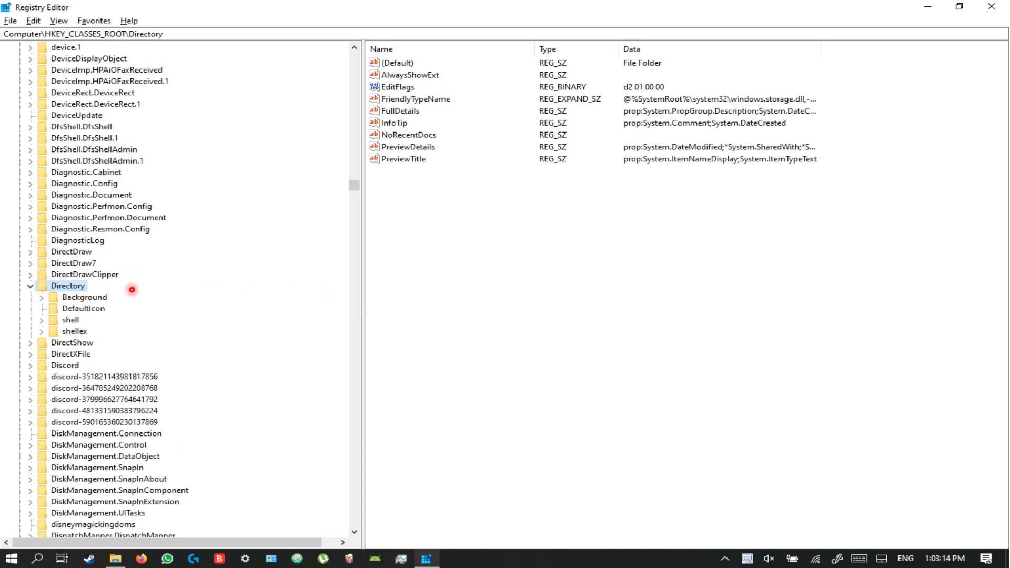
Expand the shell key directly under Directory and select its cmd key
key(Down)
key(Down)
key(Down)
key(Right)
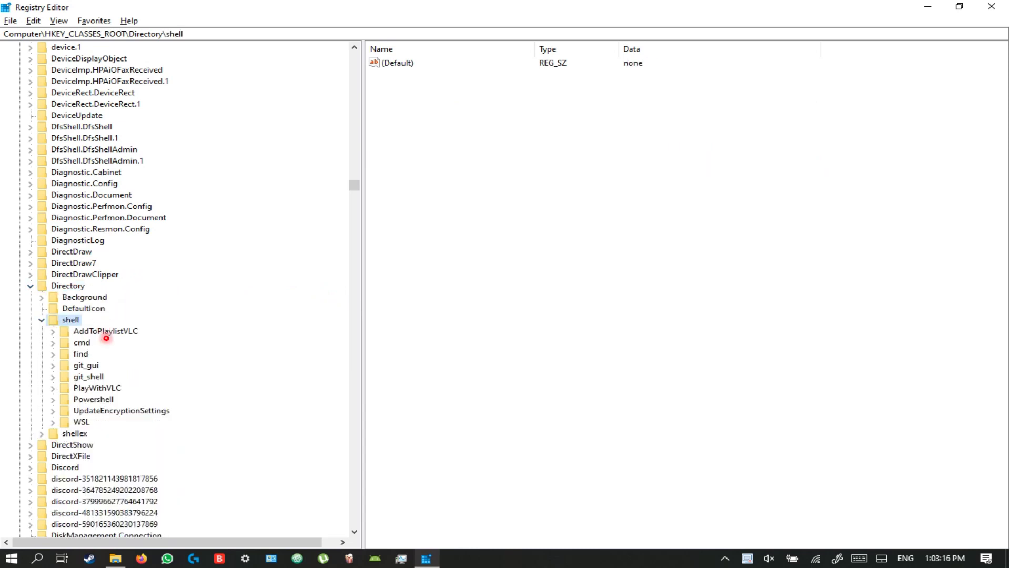
key(Down)
key(Down)
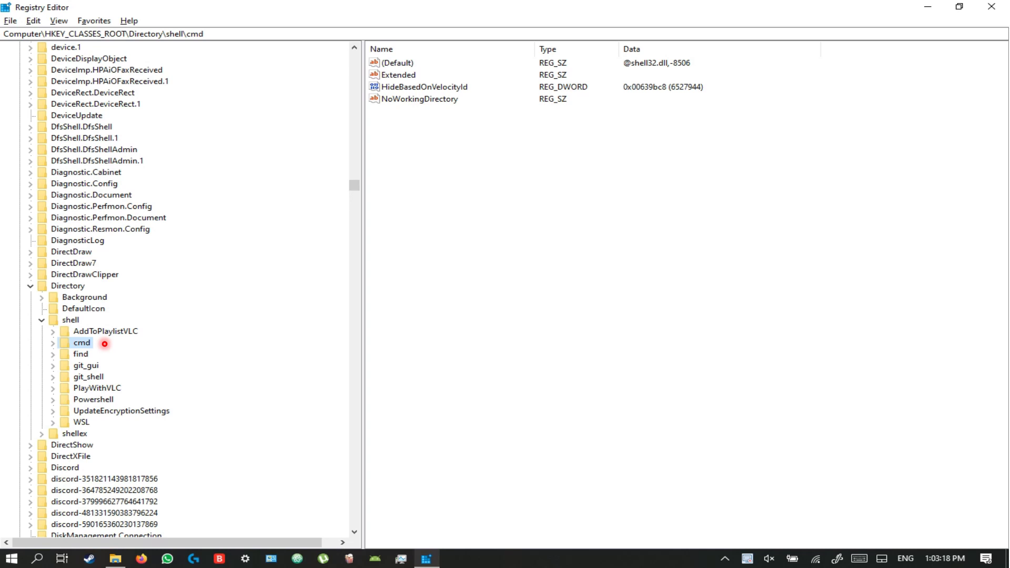
Open the advanced security settings from the cmd key's permissions and start changing the key's owner
right_click(104, 344)
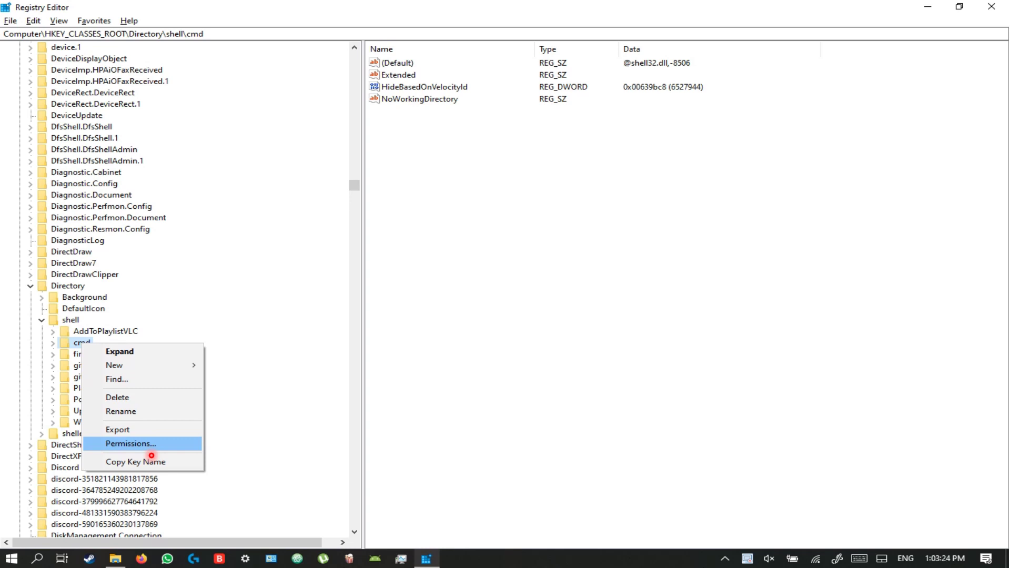
click(151, 456)
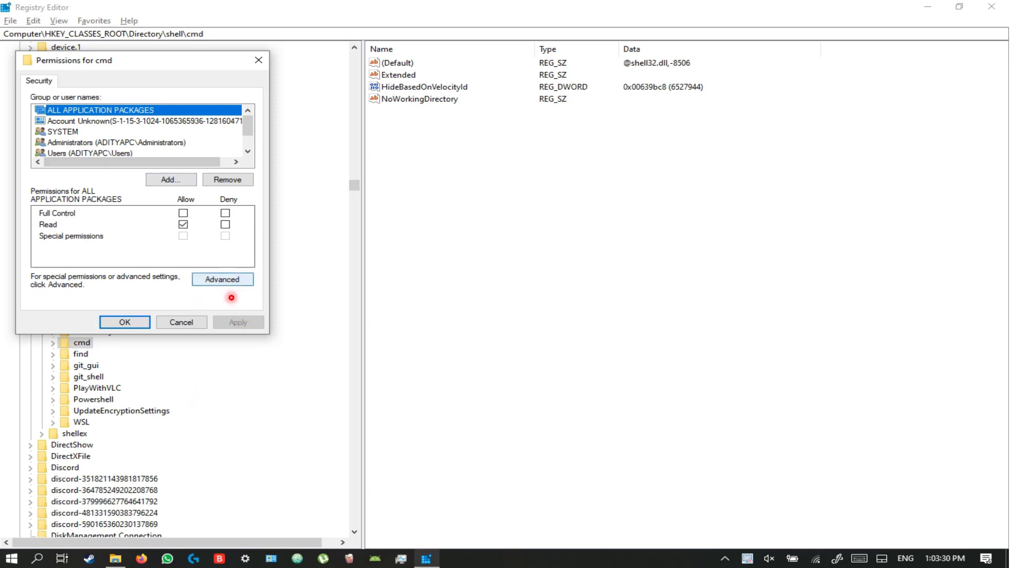
click(234, 287)
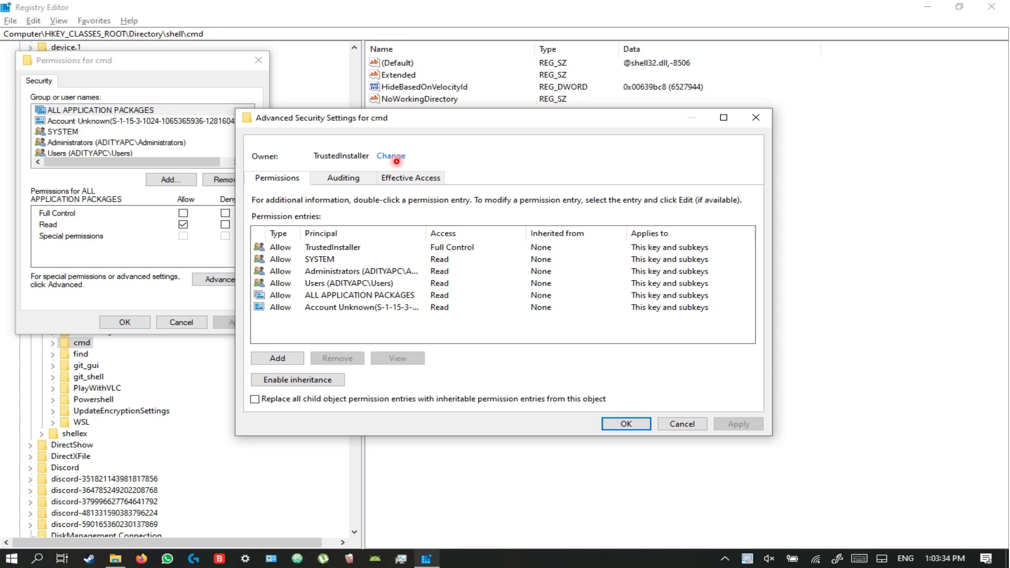
click(385, 157)
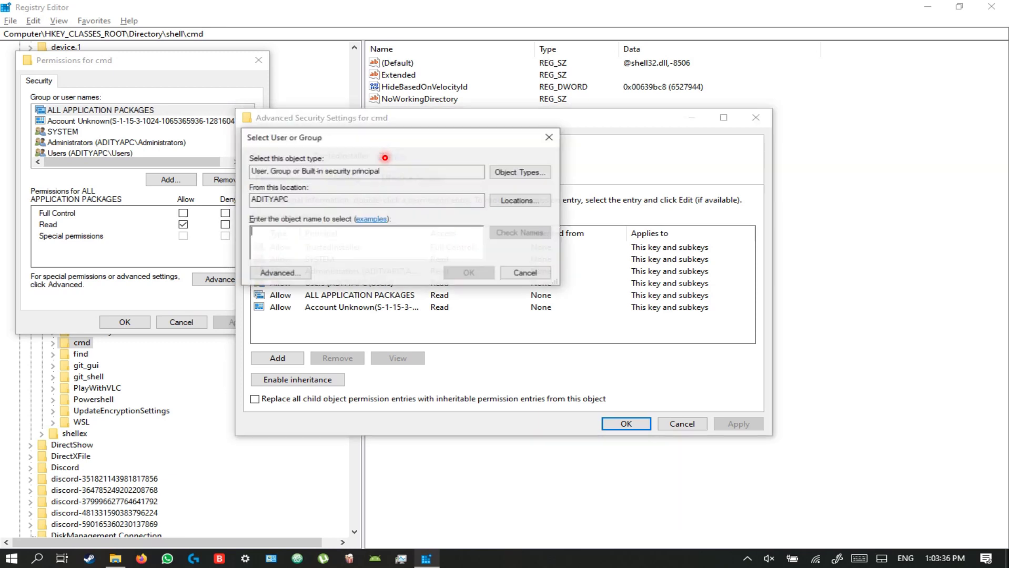
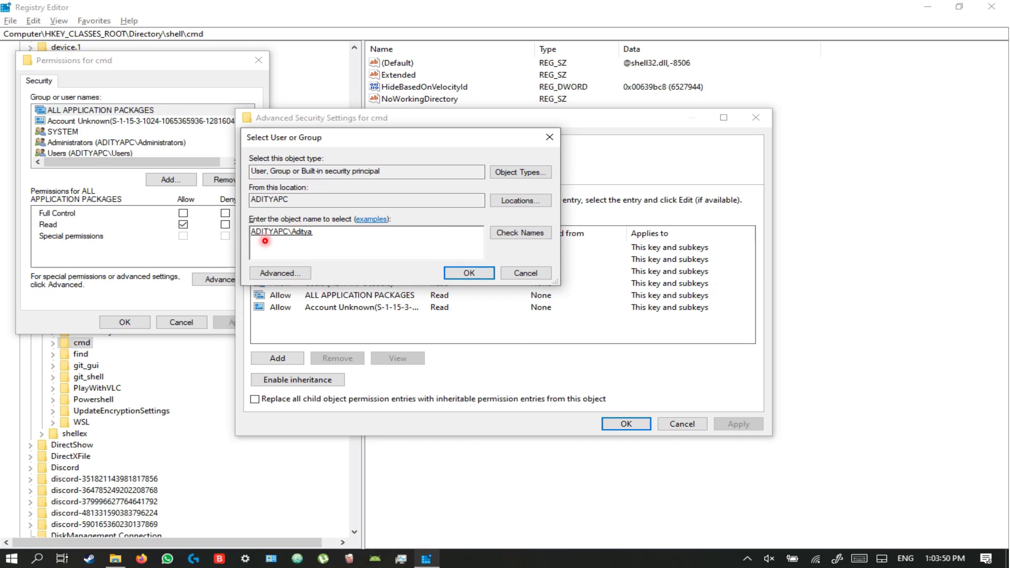
Make the personal user account the owner of the cmd key, apply the change, and close the advanced security settings
click(469, 273)
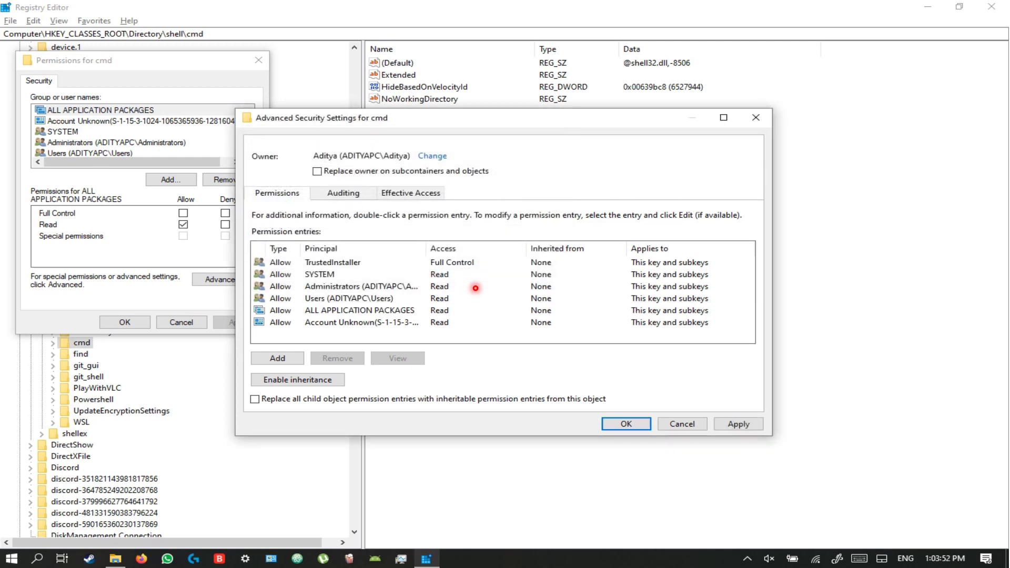
click(737, 423)
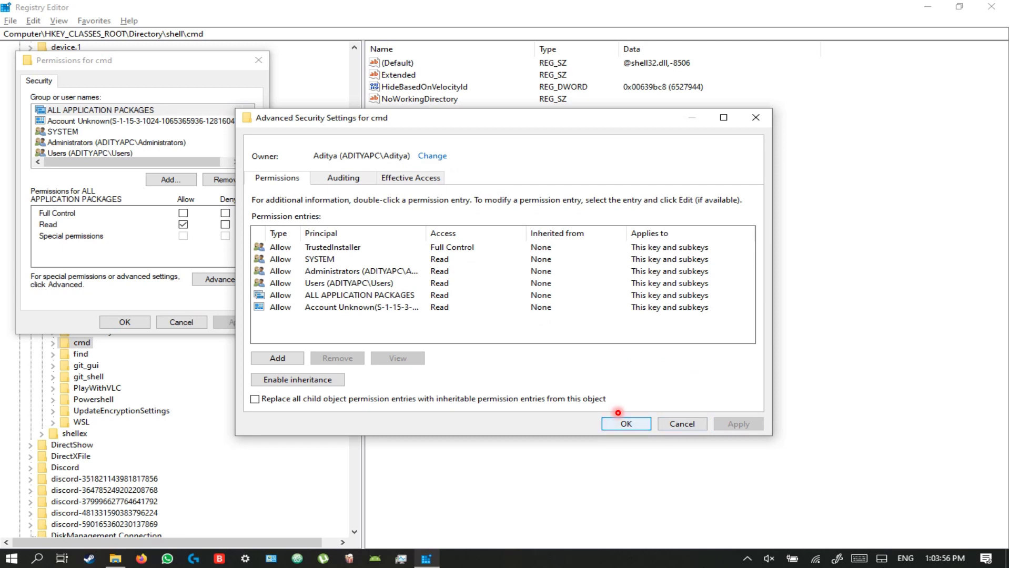
click(622, 423)
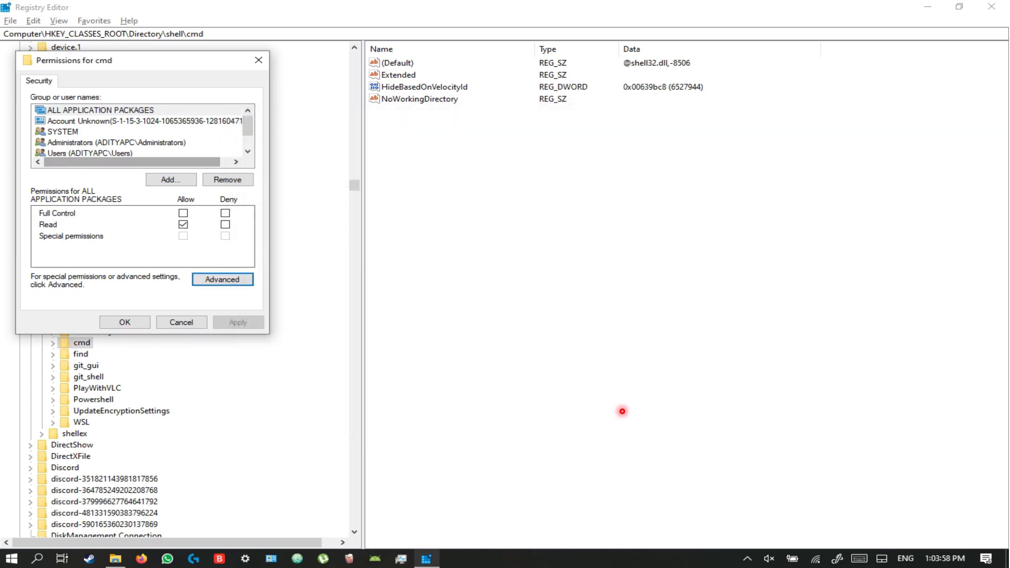
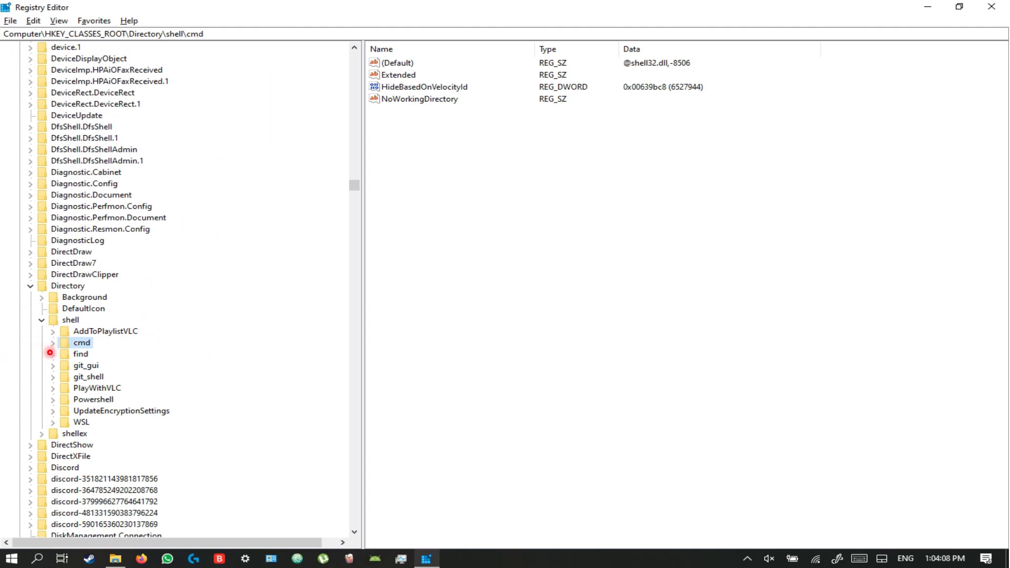
Rename the cmd key's HideBasedOnVelocityId value to _HideBasedOnVelocityId
click(424, 87)
key(shift+F10)
key(Up)
key(Return)
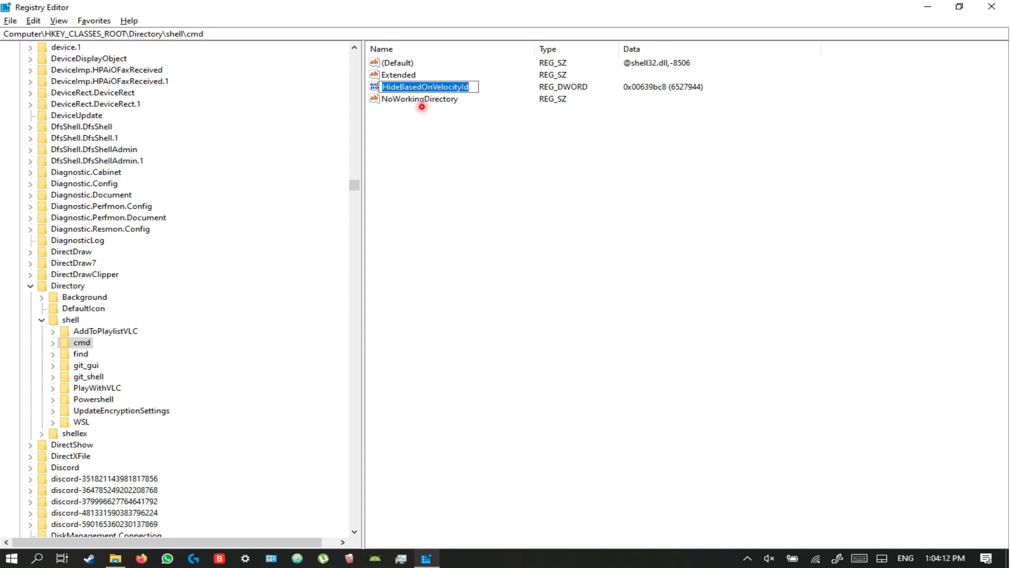
key(Home)
text(_)
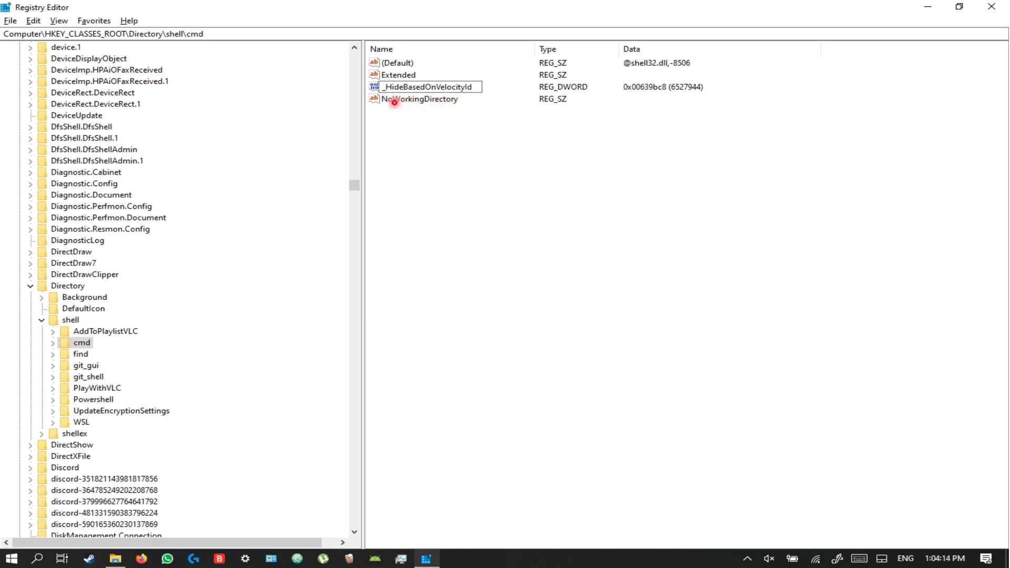
key(Return)
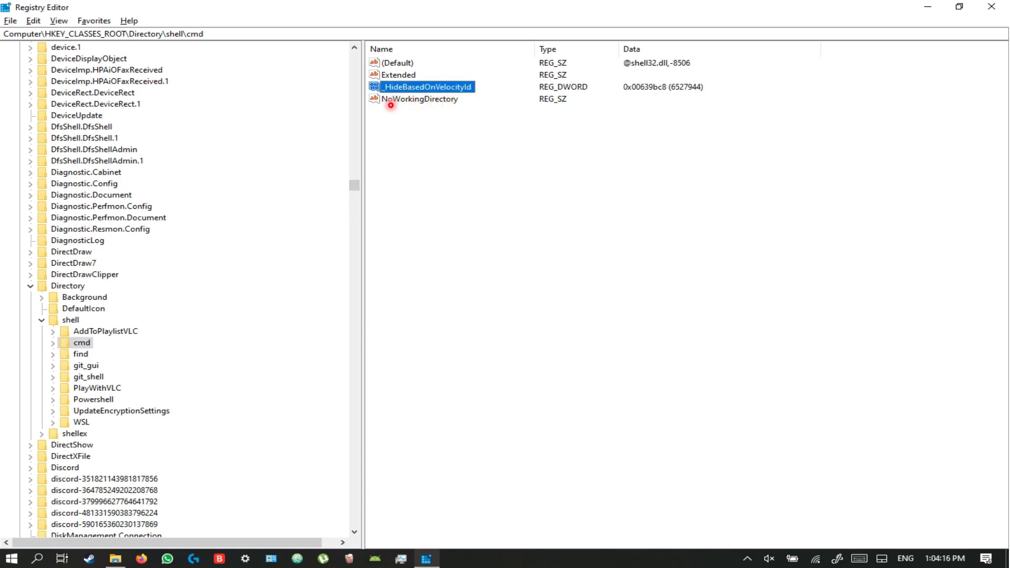
click(391, 105)
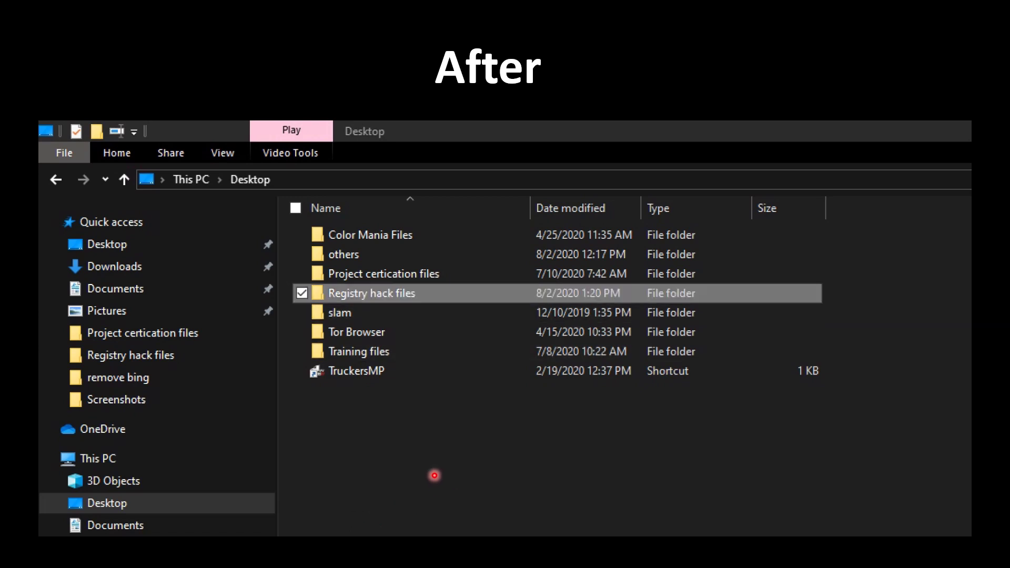
Open a command window at the Registry hack files folder on the Desktop through the folder's own commands
right_click(403, 289)
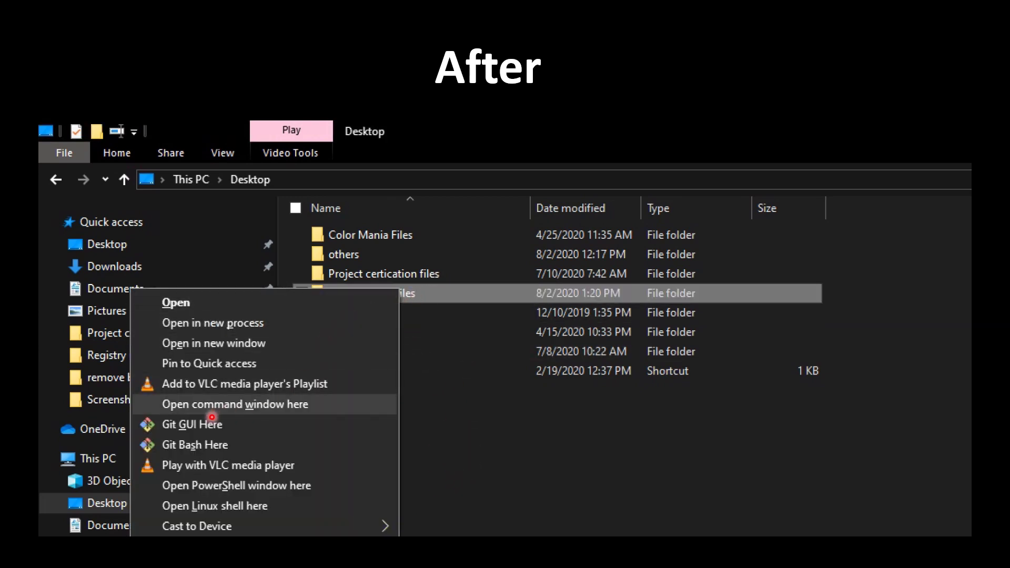
click(265, 406)
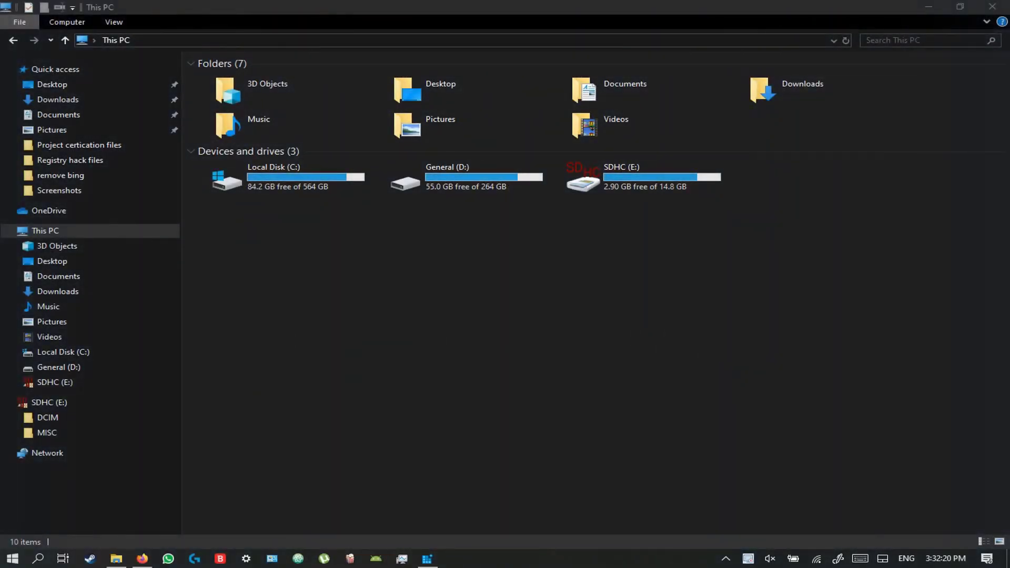
Switch to Registry Editor and expand the HKEY_LOCAL_MACHINE\SOFTWARE\Microsoft key
click(275, 93)
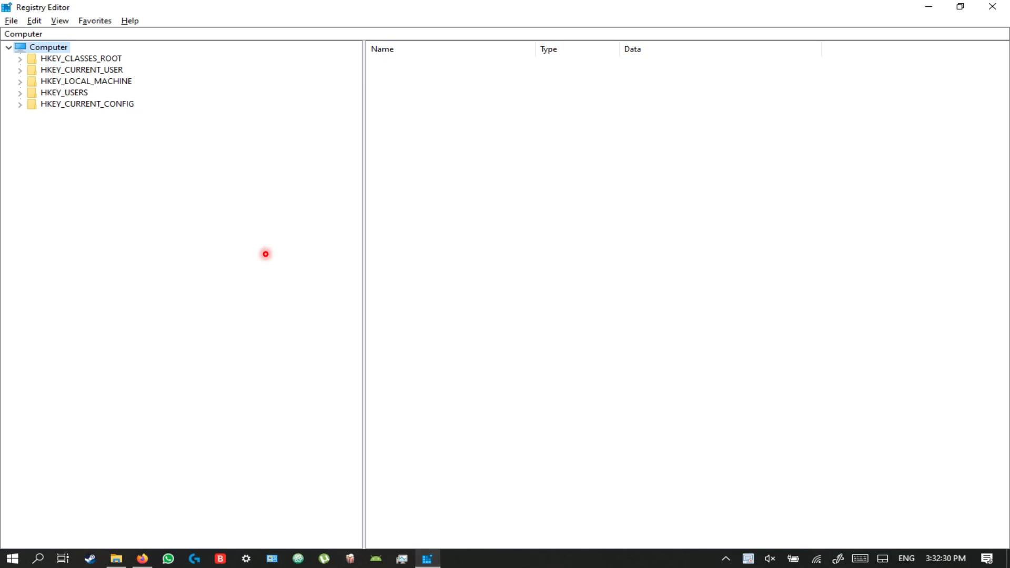
key(Down)
key(Down)
key(Down)
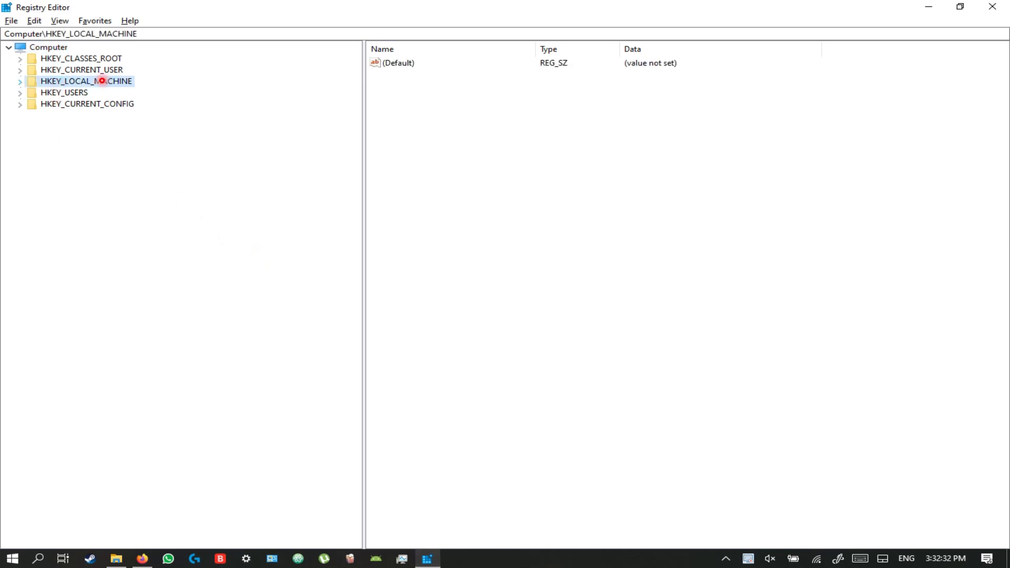
double_click(137, 81)
double_click(88, 150)
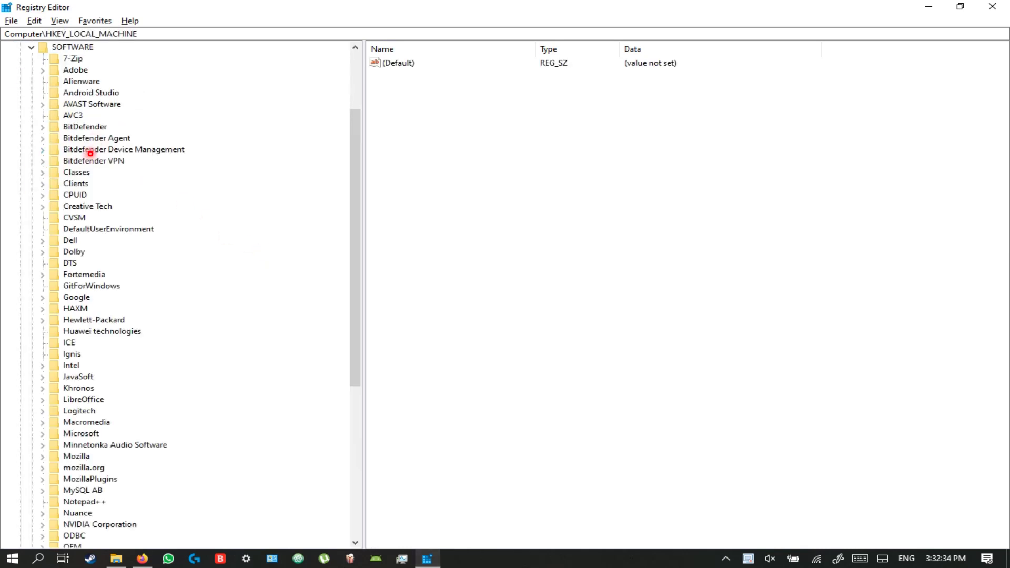
scroll(117, 393, down, 2)
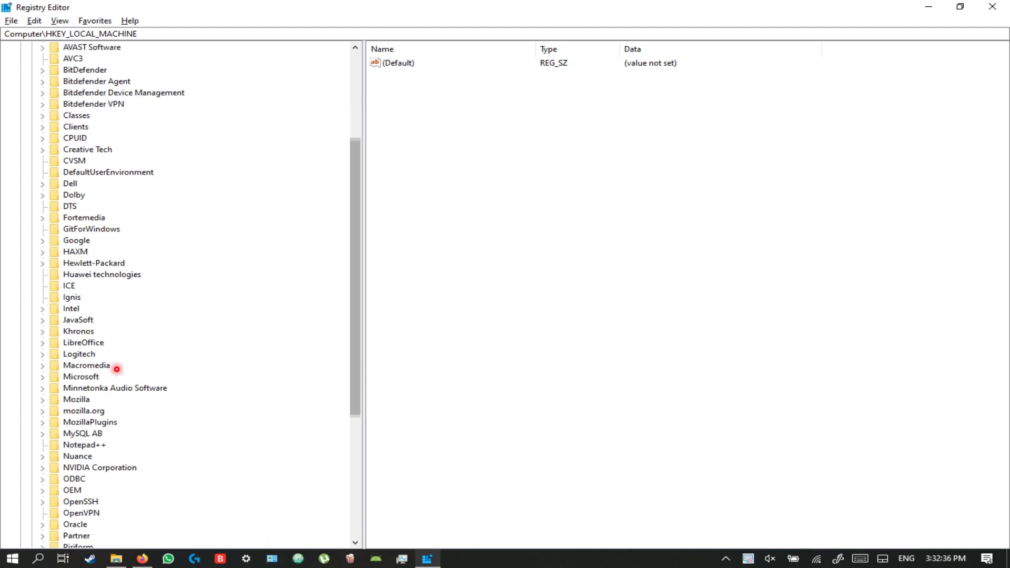
double_click(117, 378)
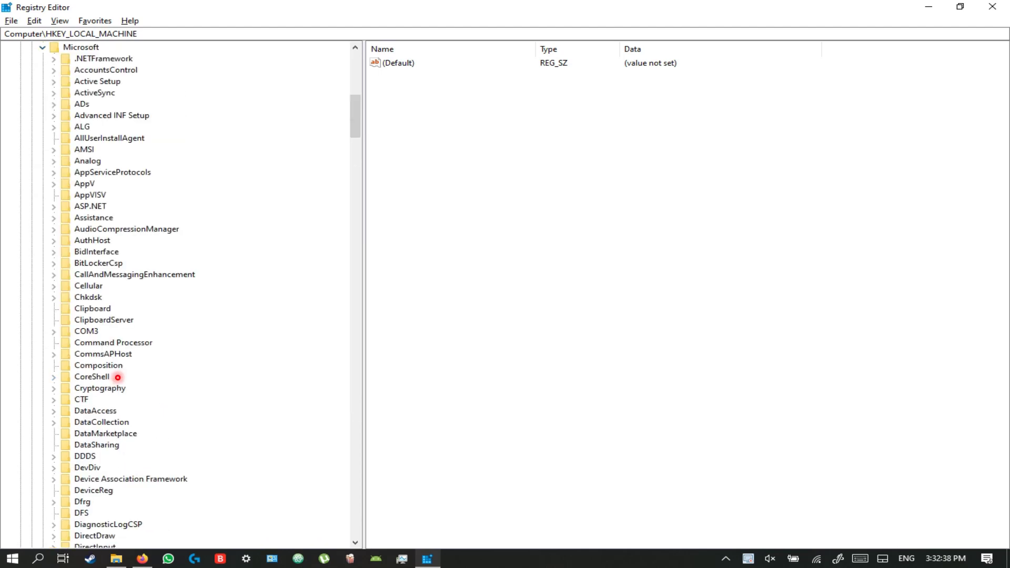
Collapse and re-expand the Windows key under Microsoft and select its CurrentVersion subkey
scroll(135, 377, down, 20)
scroll(156, 395, up, 10)
scroll(156, 395, up, 2)
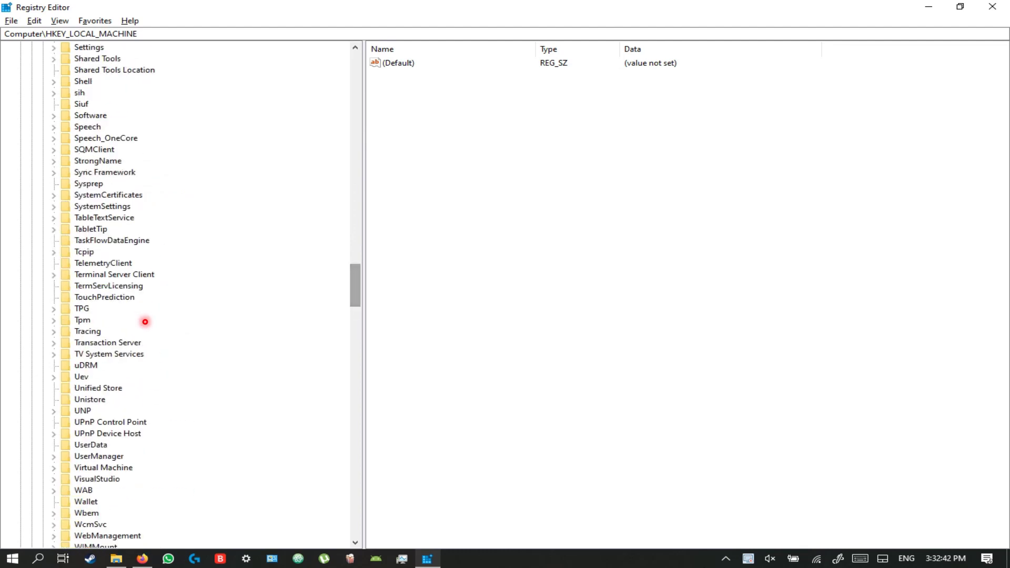
scroll(144, 322, down, 3)
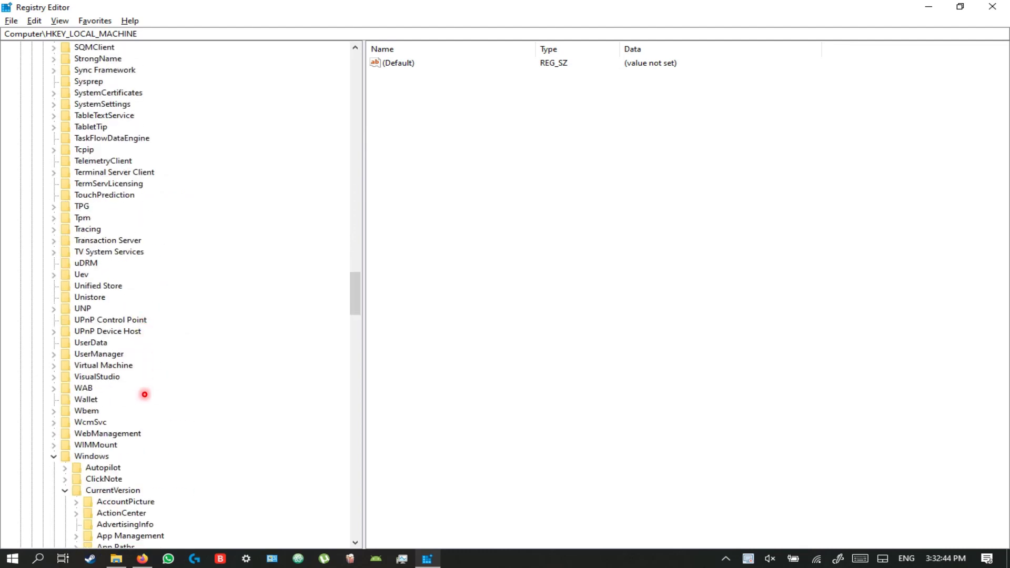
click(113, 457)
scroll(126, 461, down, 3)
key(Left)
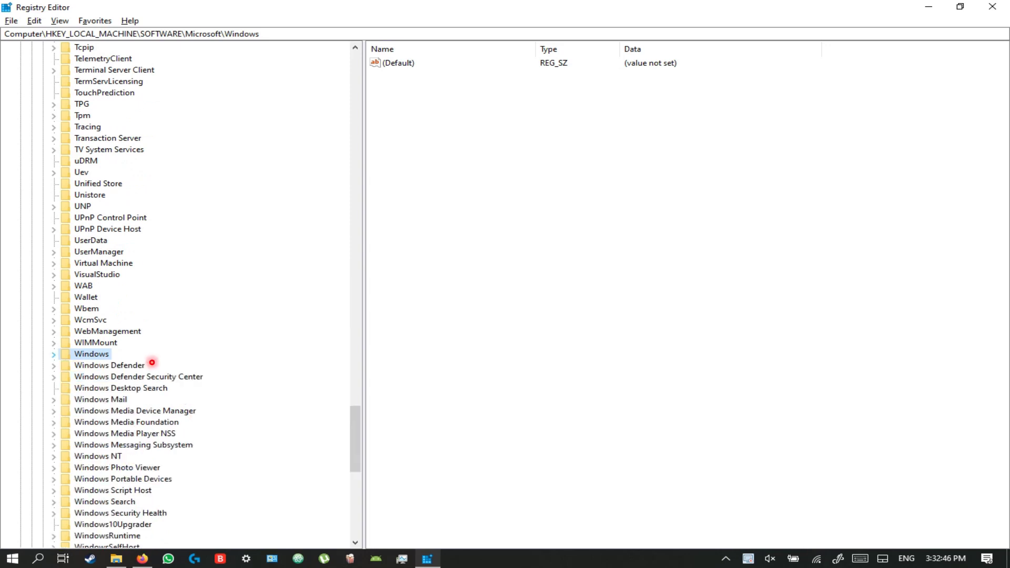
key(Right)
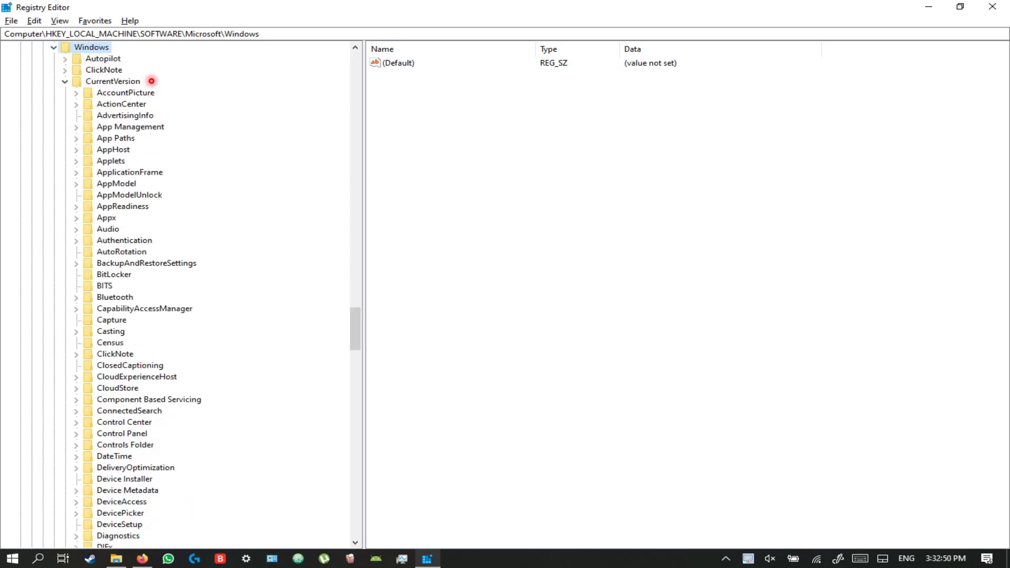
click(151, 81)
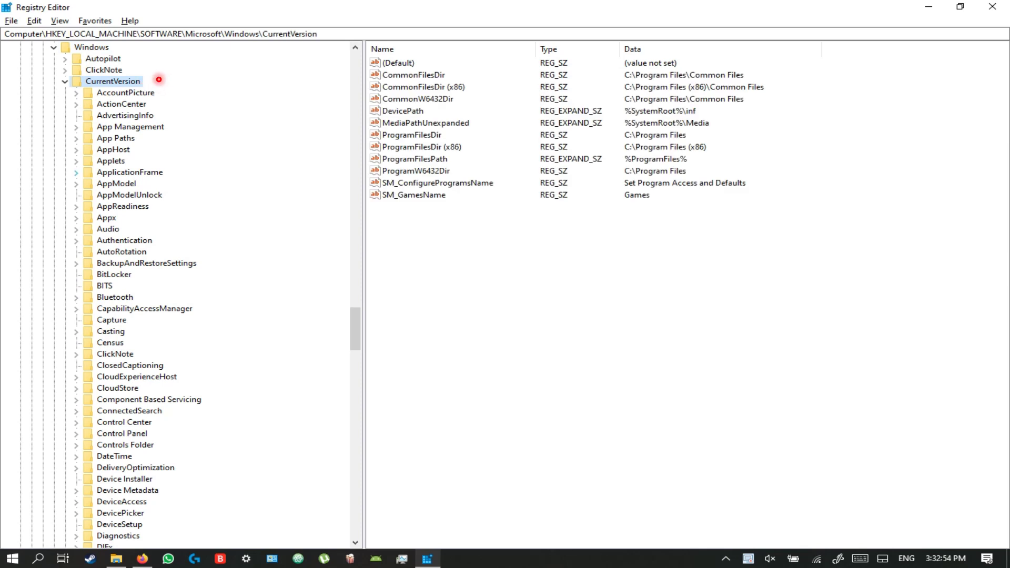
Select the Explorer key under CurrentVersion and expand it
scroll(159, 79, down, 7)
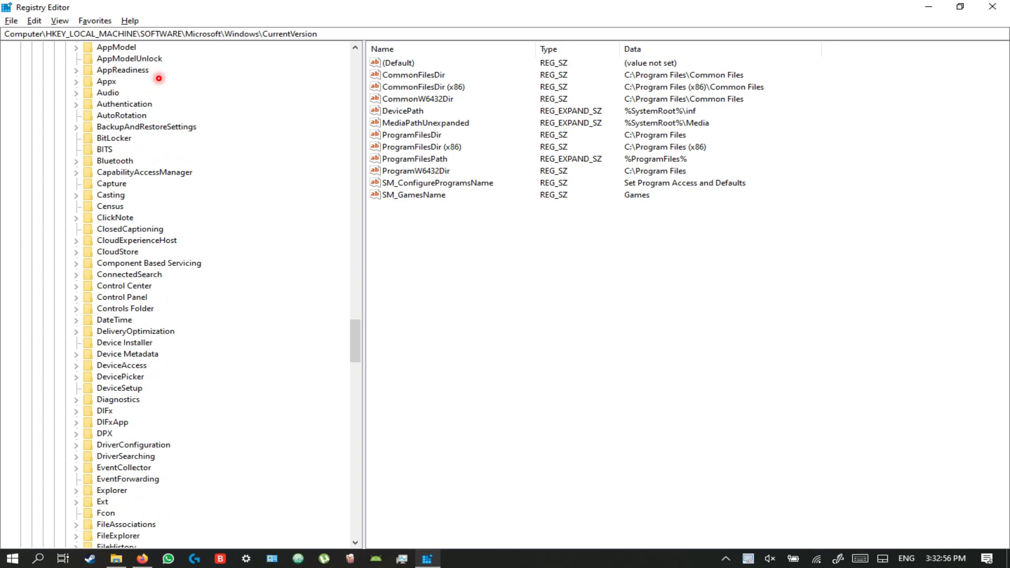
scroll(159, 78, down, 1)
text(ex)
key(Right)
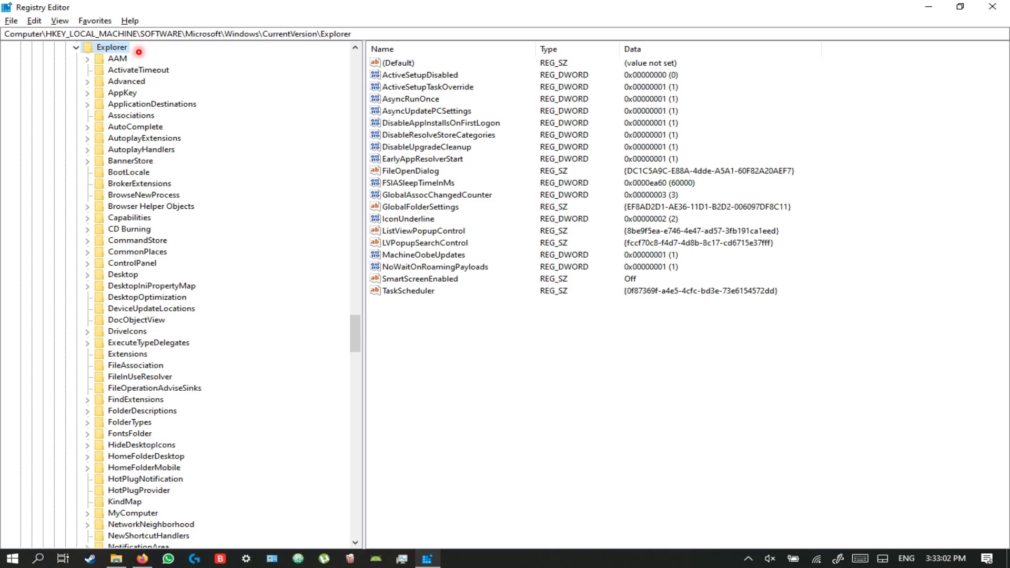
Expand the MyComputer key under Explorer and list the subkeys of its NameSpace key
scroll(139, 52, down, 7)
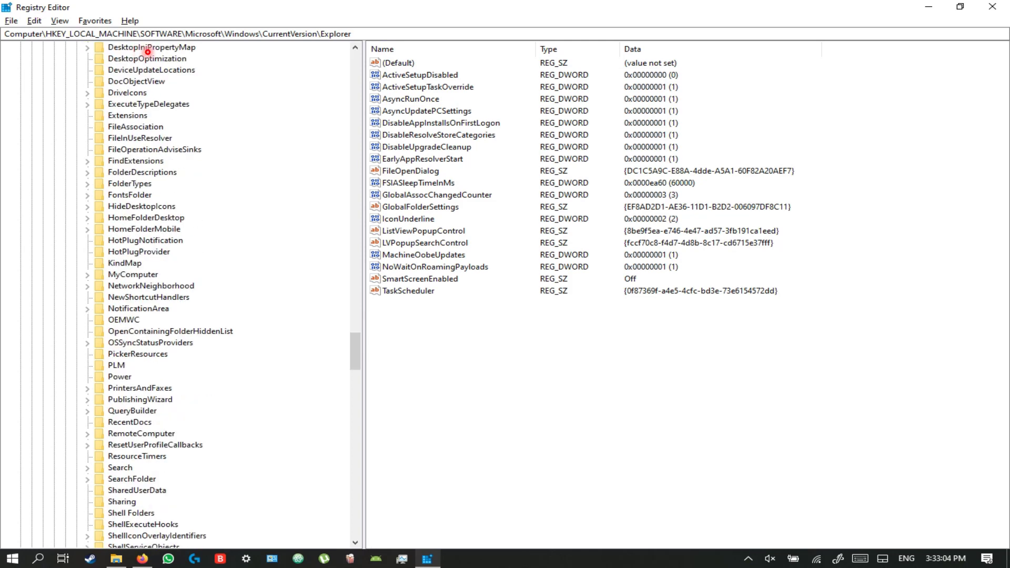
text(my)
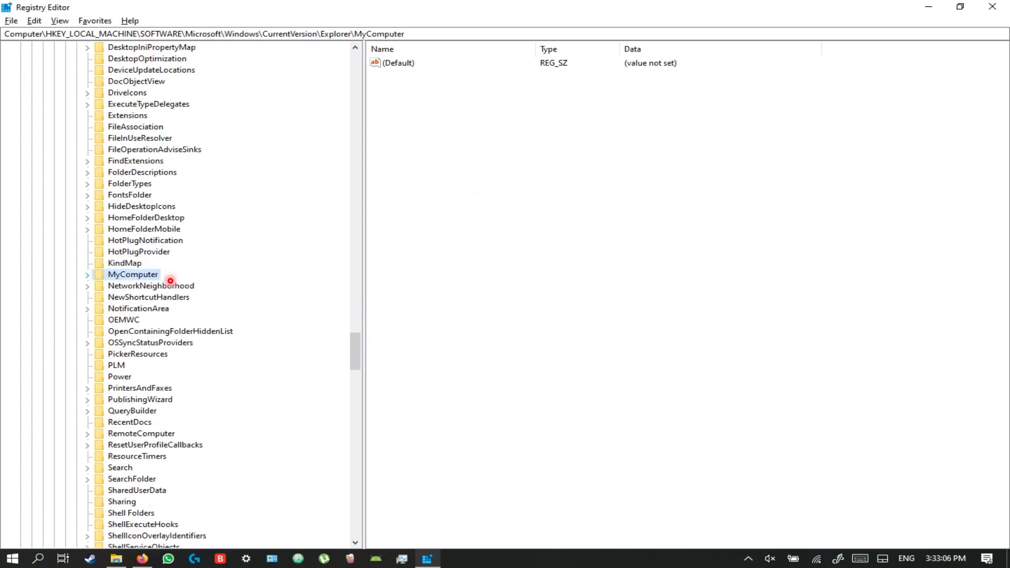
key(Right)
click(161, 322)
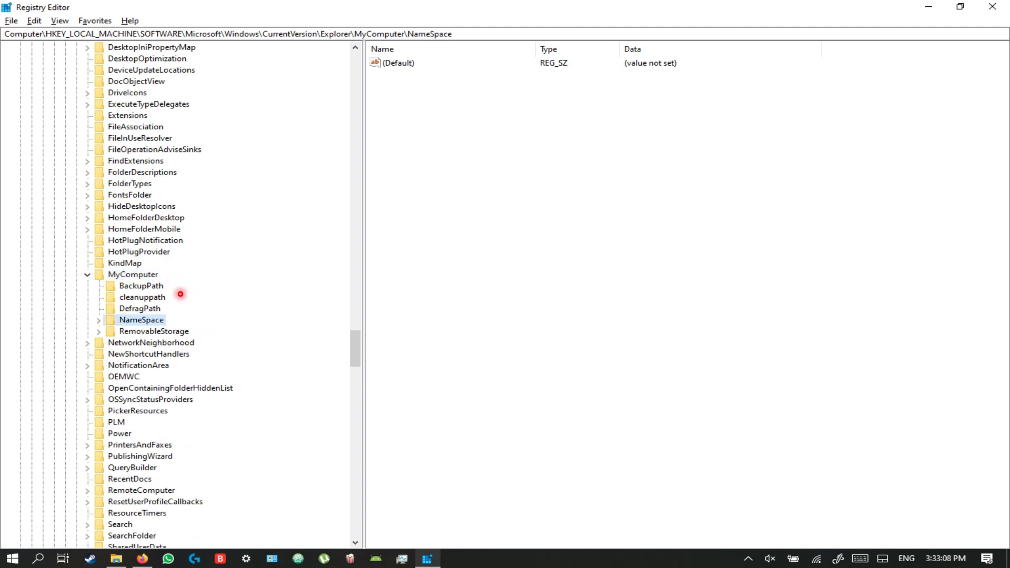
click(99, 320)
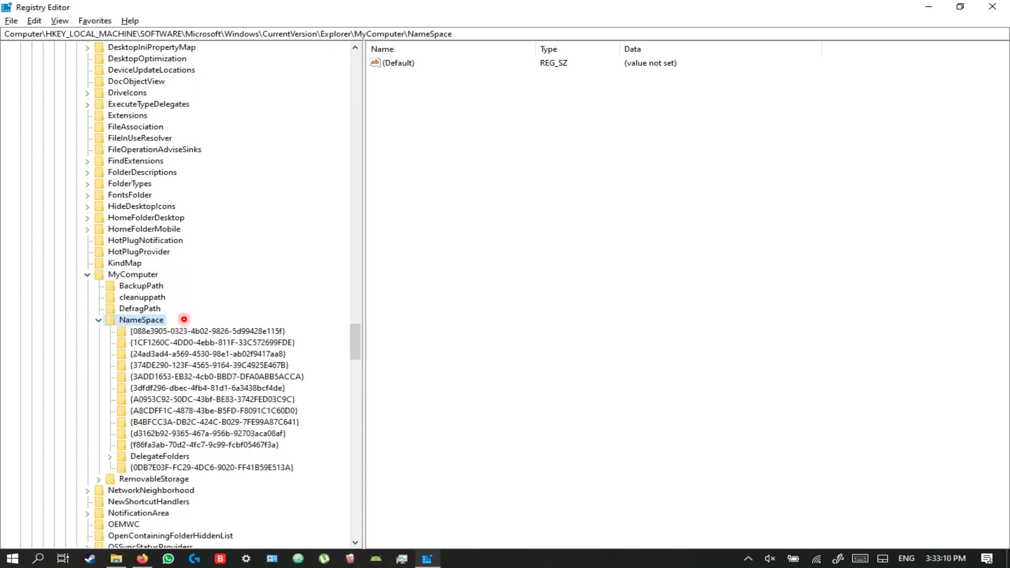
Delete the {0DB7E03F-FC29-4DC6-9020-FF41B59E513A} key from NameSpace and confirm the deletion
click(158, 467)
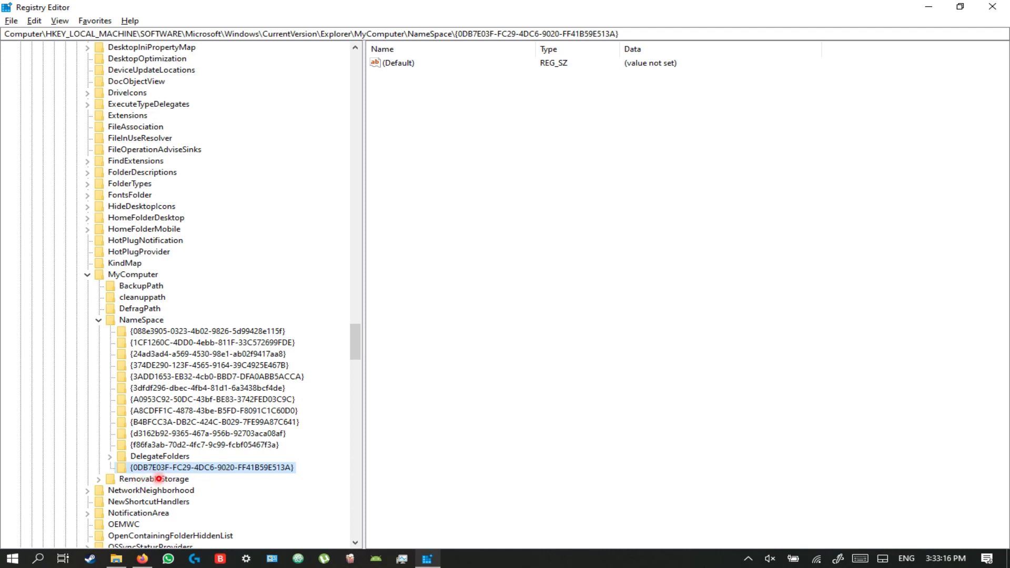
right_click(172, 475)
key(Up)
key(Up)
key(Up)
key(Up)
key(Up)
key(Return)
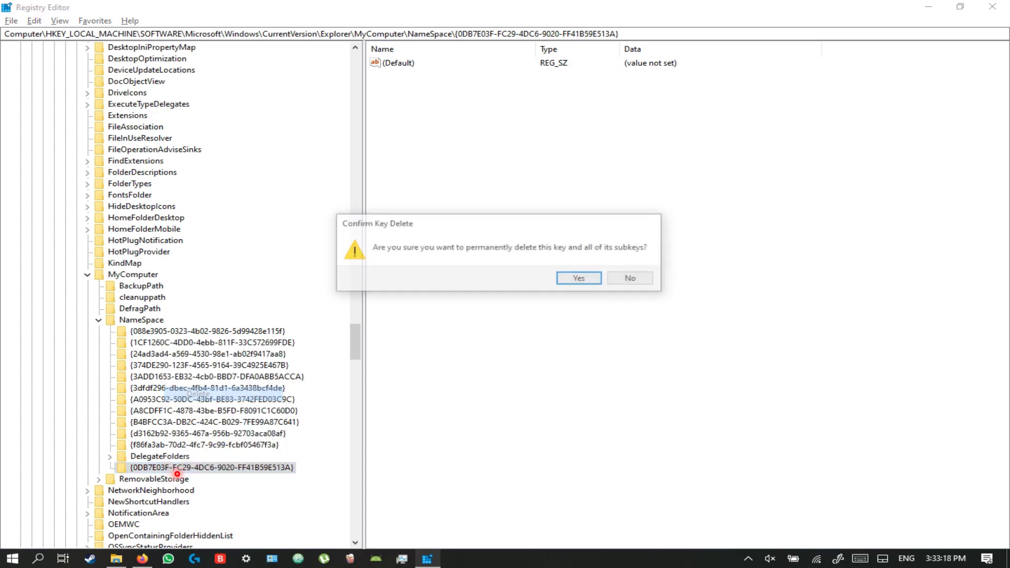
key(Return)
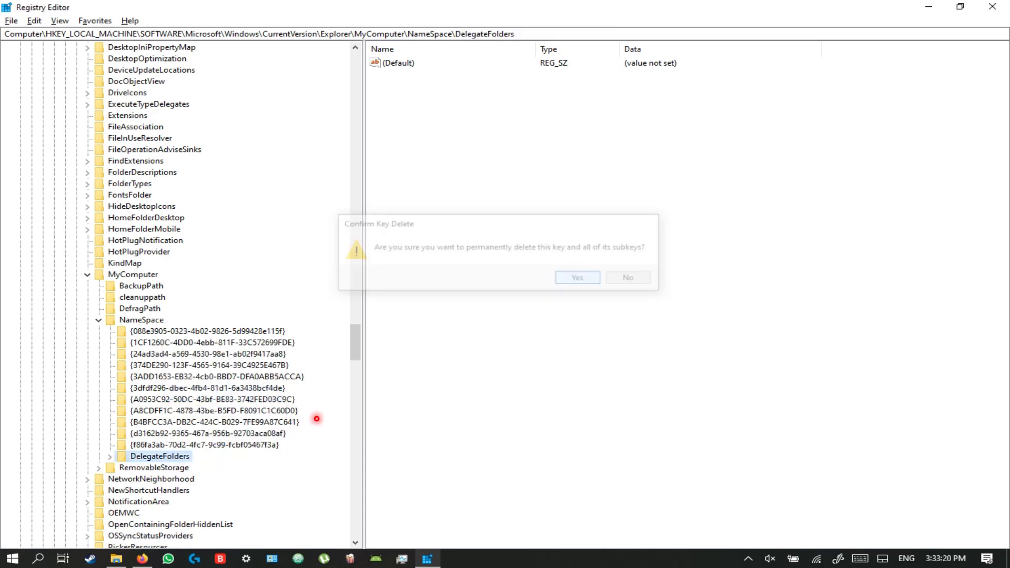
Collapse and re-expand the SOFTWARE key of HKEY_LOCAL_MACHINE, and expand its WOW6432Node subkey
scroll(317, 419, up, 20)
scroll(317, 419, up, 20)
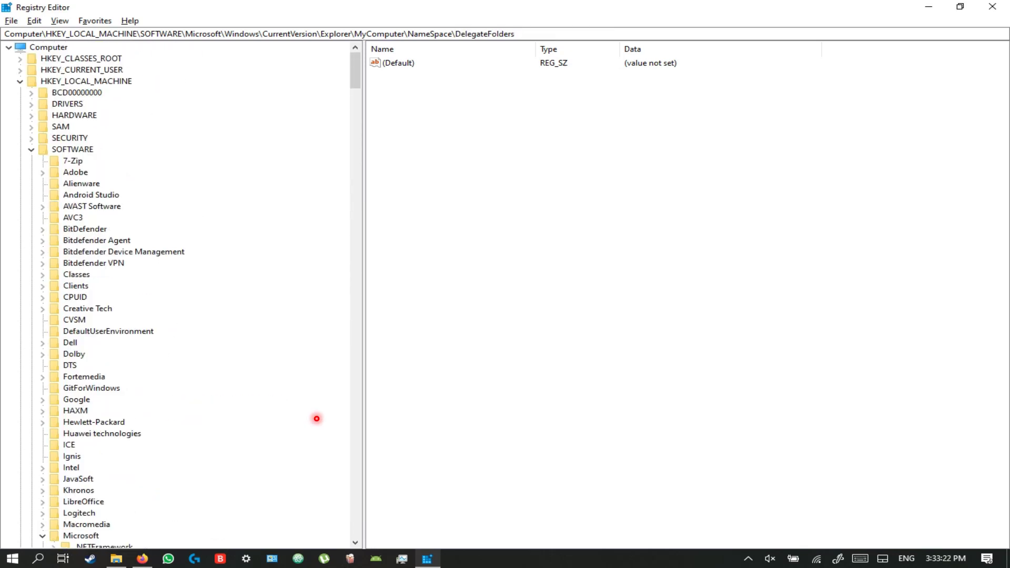
click(31, 150)
click(31, 150)
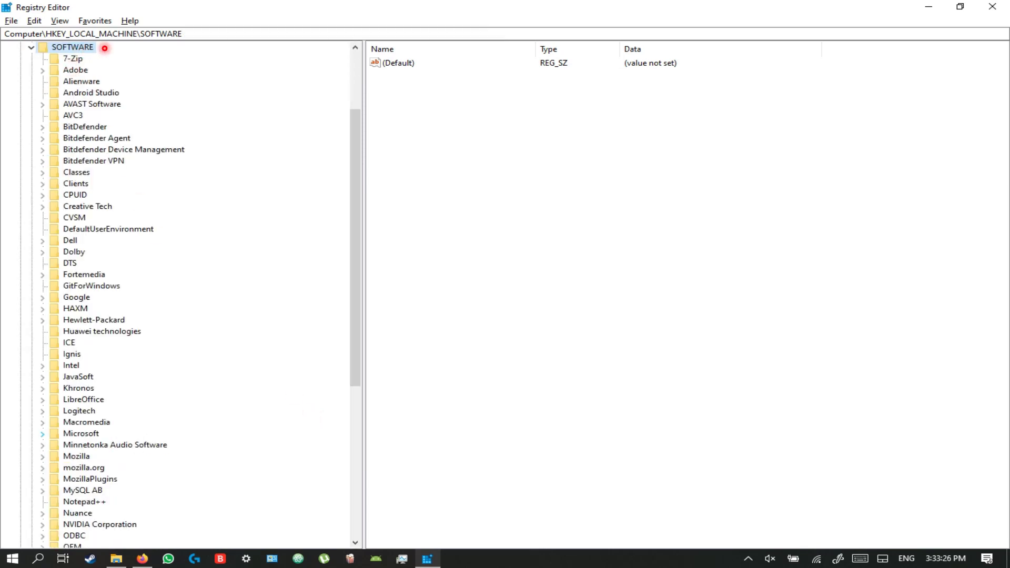
scroll(105, 48, down, 8)
click(116, 502)
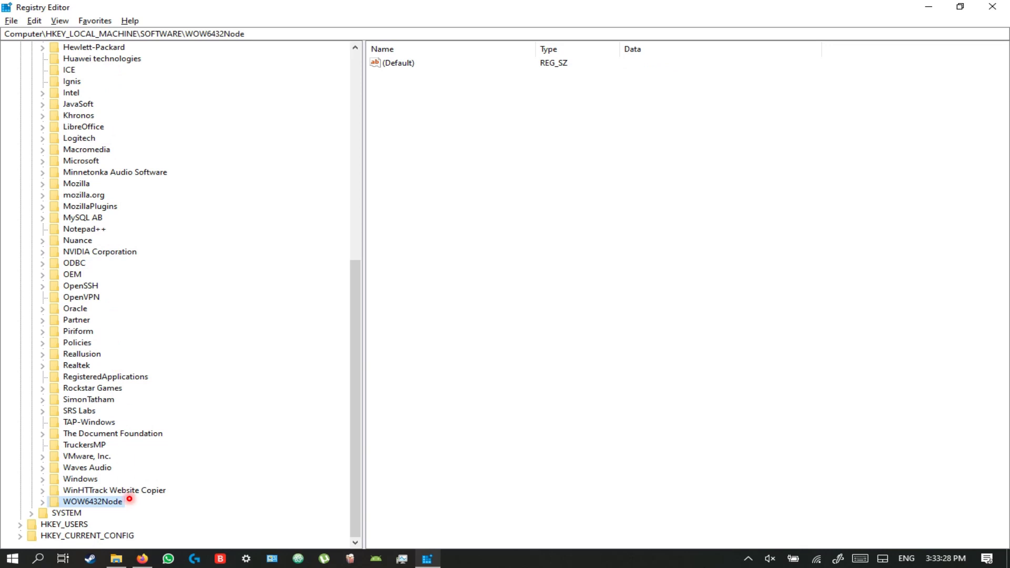
key(Right)
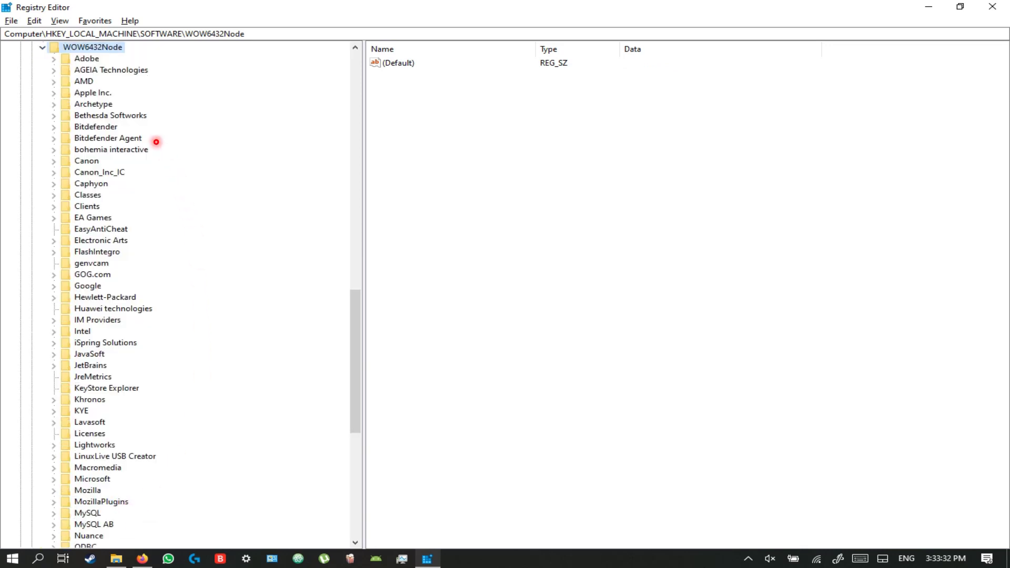
Navigate to the Microsoft\Windows\CurrentVersion\Explorer key under WOW6432Node and select it
scroll(109, 59, down, 4)
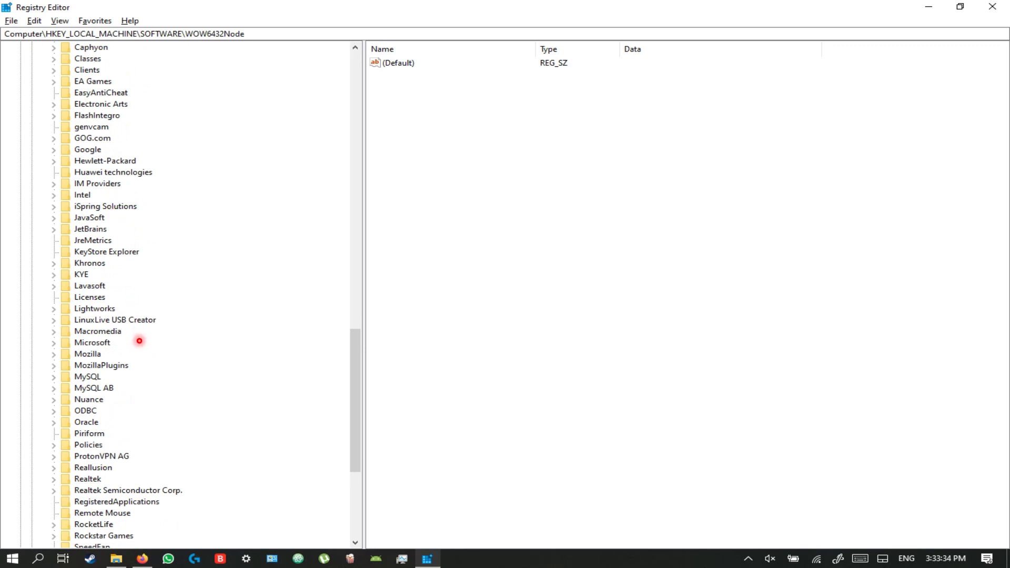
double_click(139, 342)
scroll(146, 351, down, 20)
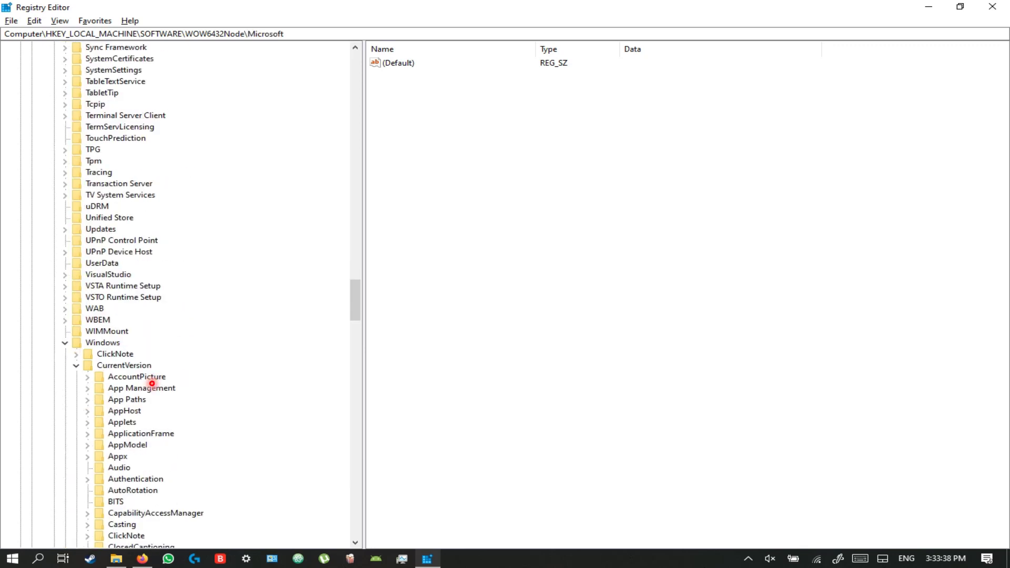
click(134, 343)
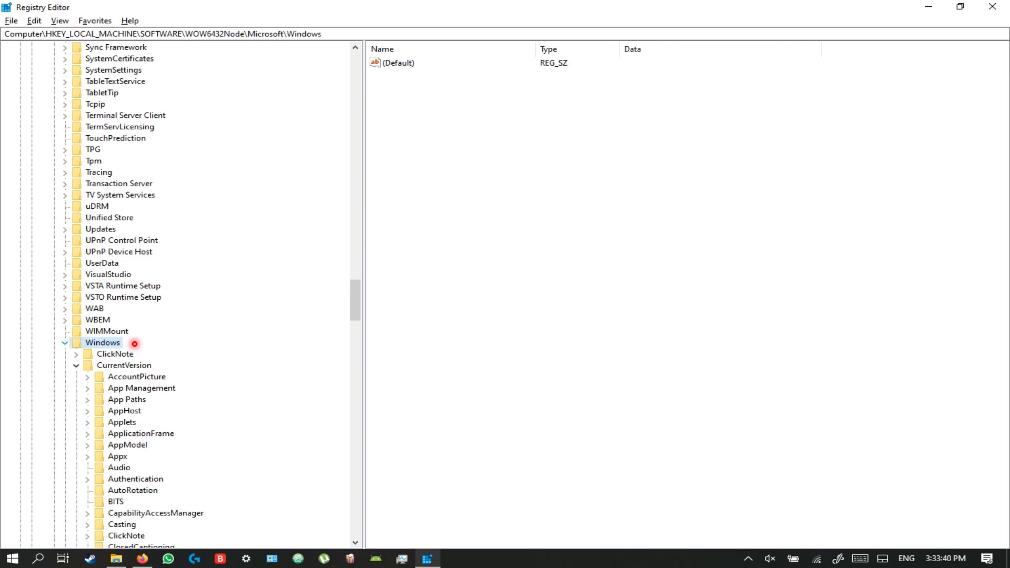
key(Left)
key(Right)
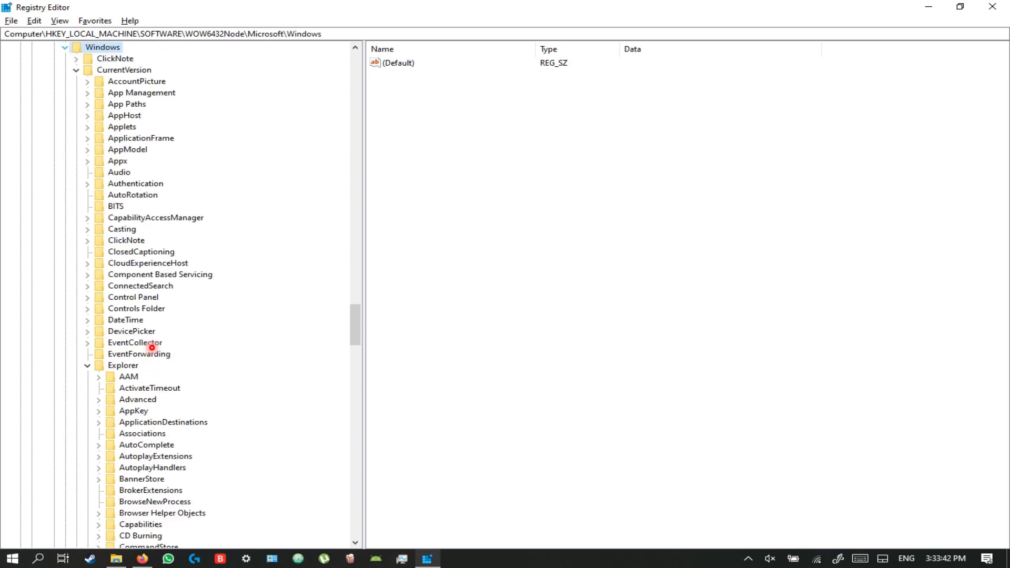
click(158, 70)
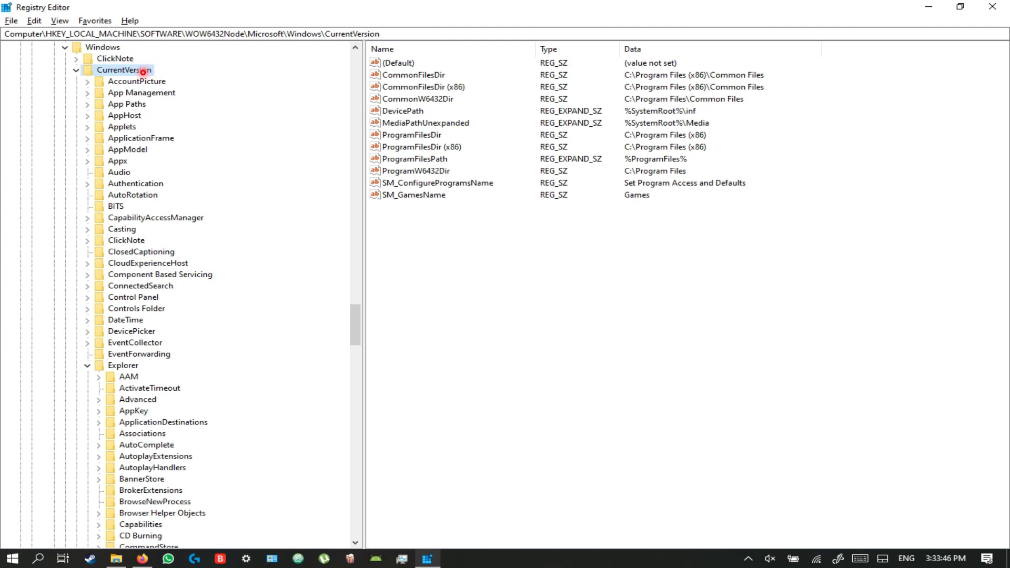
click(126, 365)
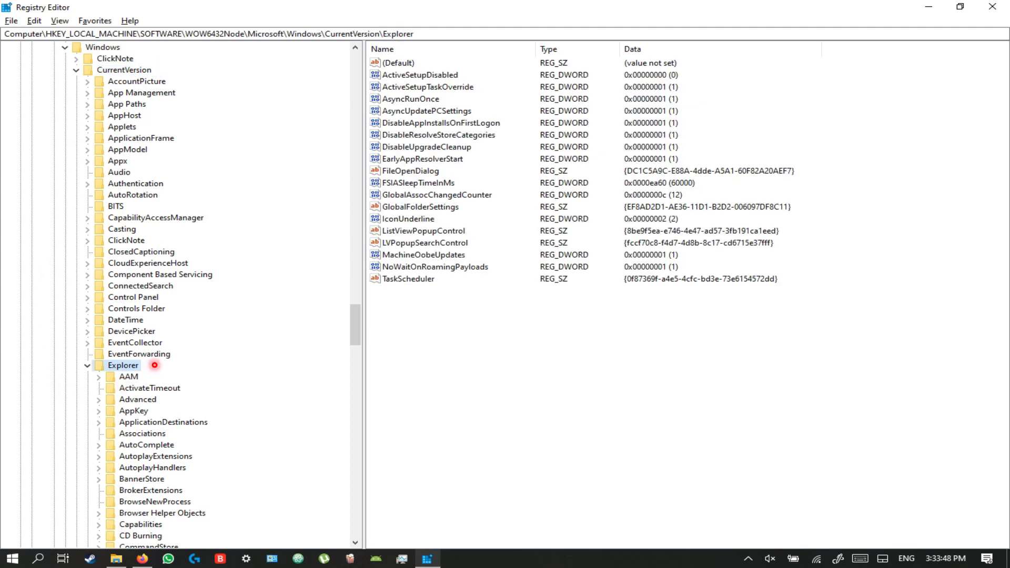
Select the MyComputer key under WOW6432Node's Explorer key, followed by its NameSpace subkey
scroll(155, 365, down, 13)
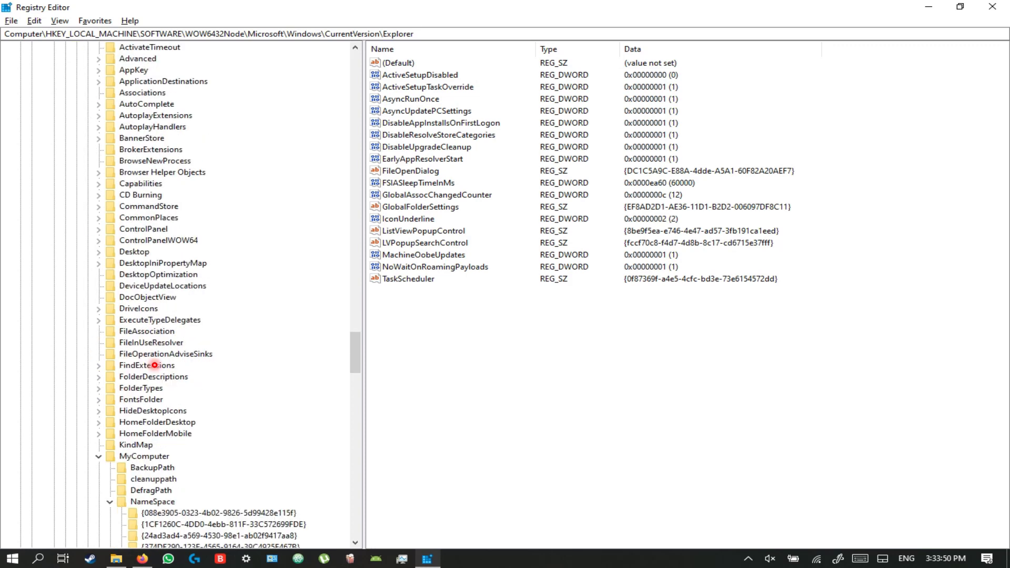
click(158, 357)
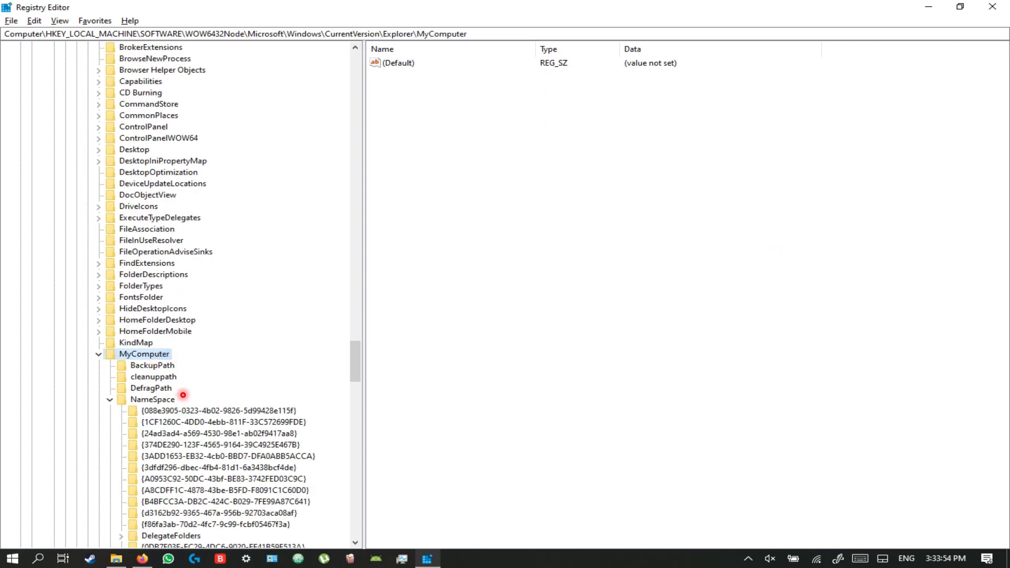
click(181, 401)
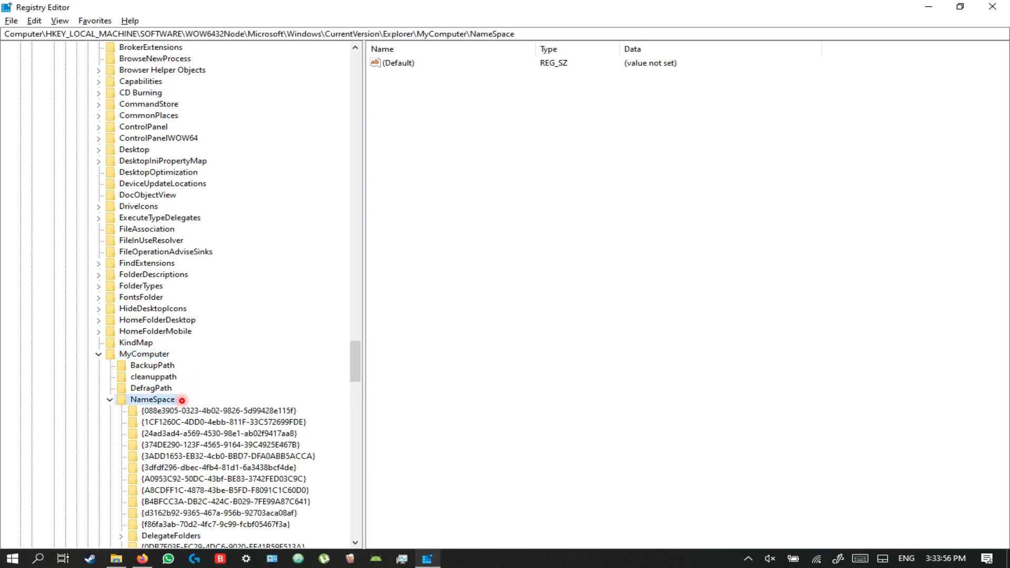
Delete the {0DB7E03F-FC29-4DC6-9020-FF41B59E513A} key from the WOW6432Node NameSpace key and confirm the permanent deletion
scroll(182, 400, down, 2)
click(180, 479)
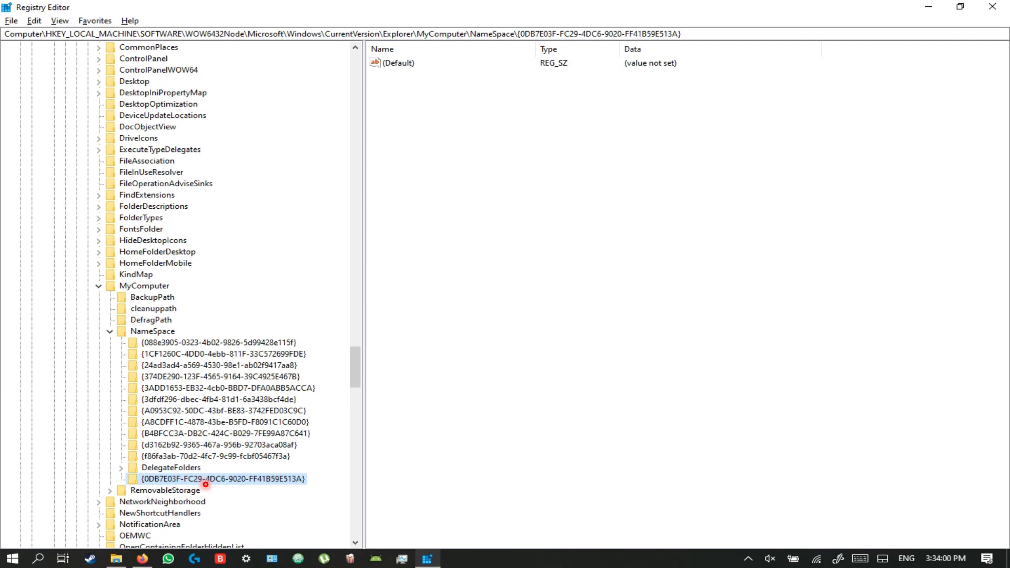
right_click(191, 480)
key(Down)
key(Down)
key(Down)
key(Down)
key(Return)
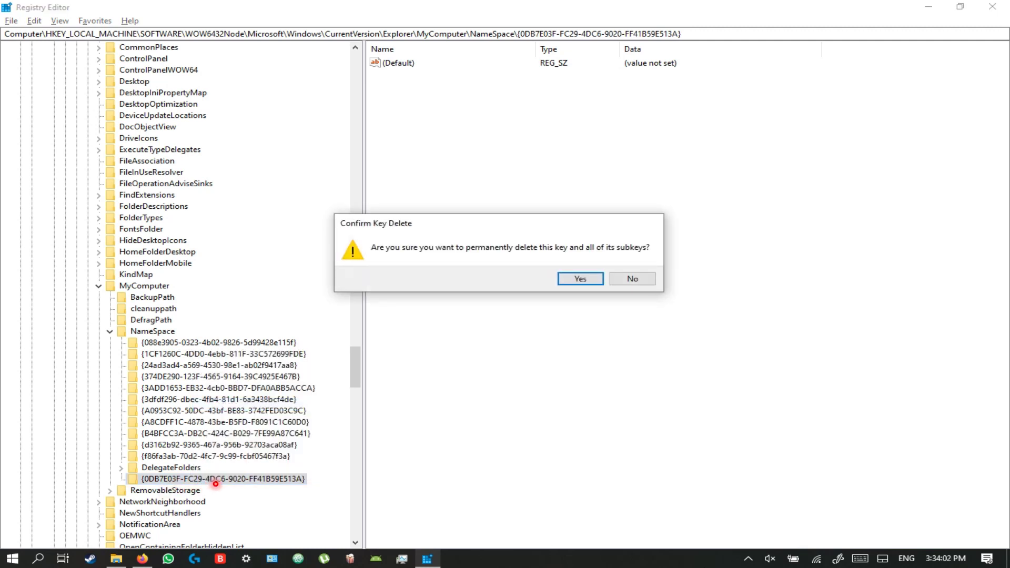
key(Return)
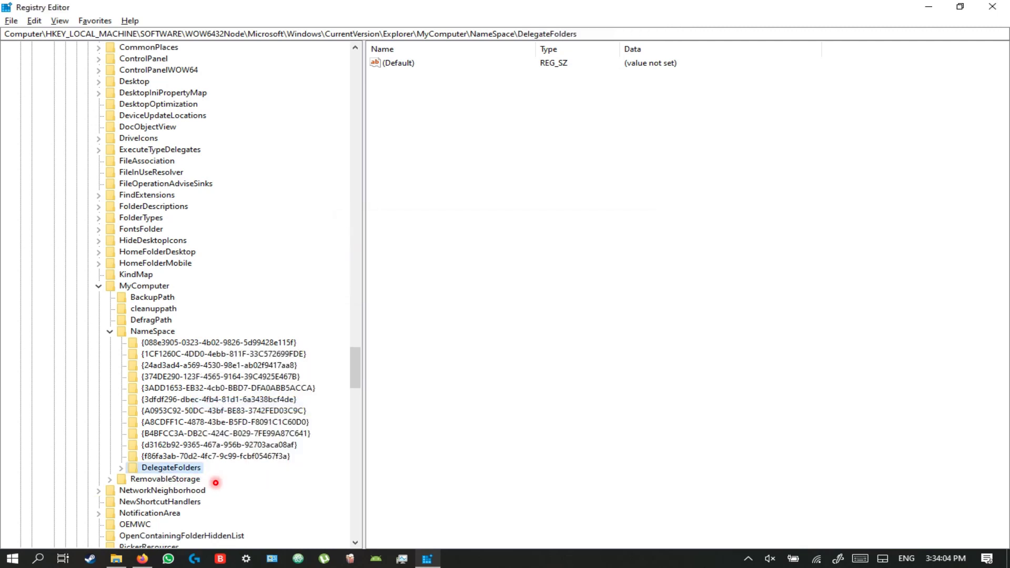
Switch to the File Explorer window and refresh This PC to check its folder list and navigation tree for 3D Objects
key(alt+Tab)
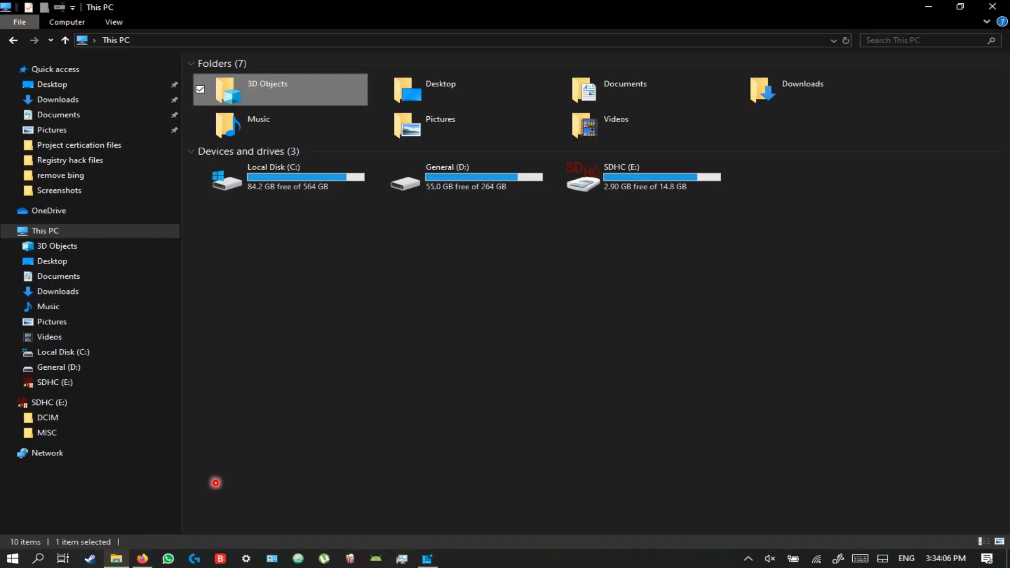
drag(311, 374, 316, 320)
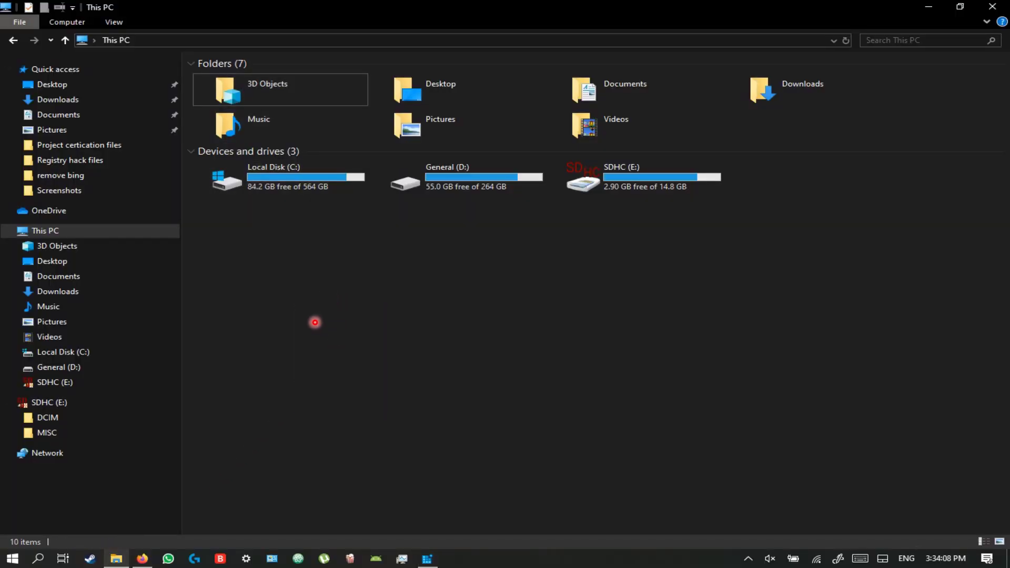
right_click(311, 340)
key(e)
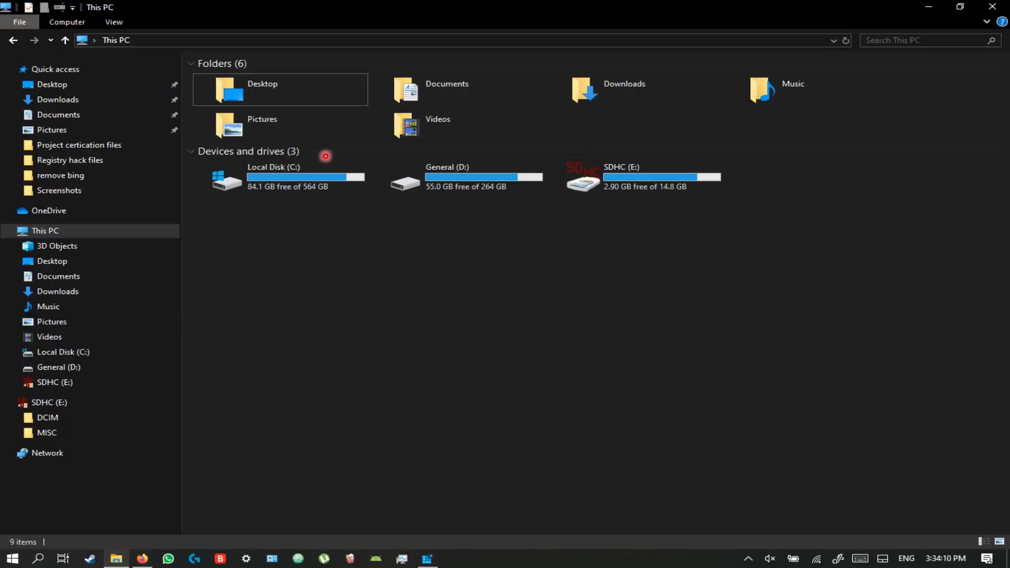
right_click(84, 465)
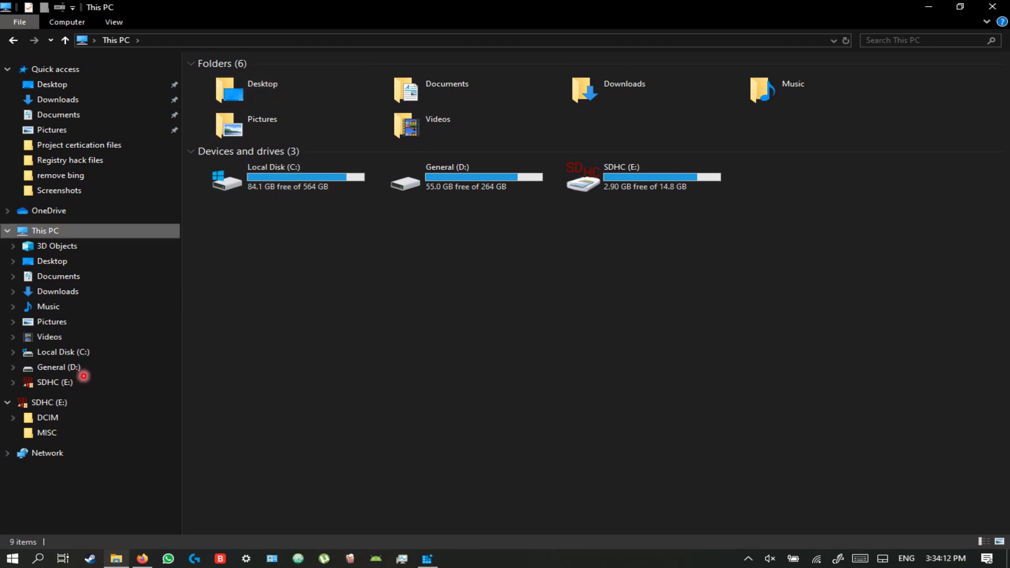
click(74, 503)
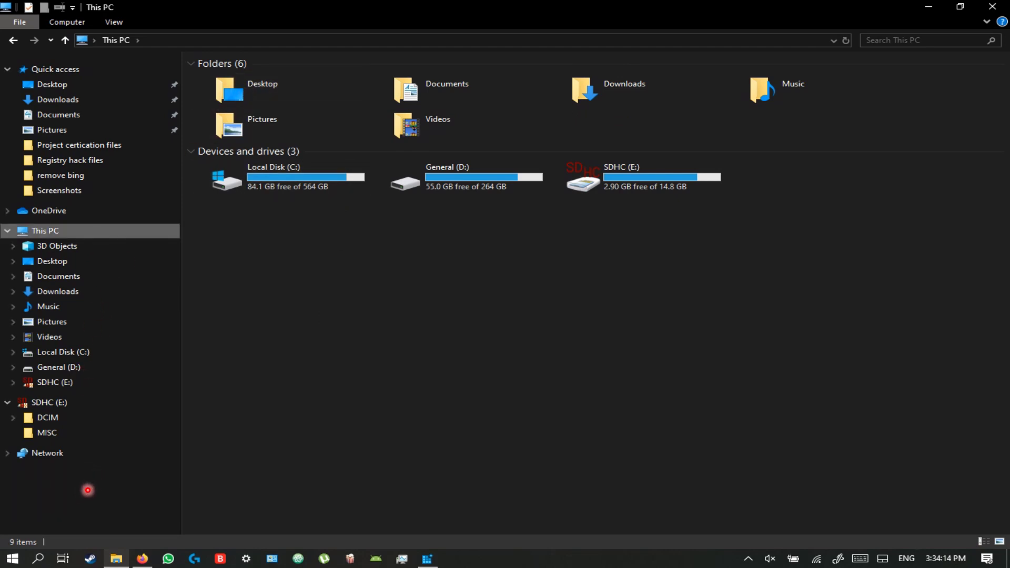